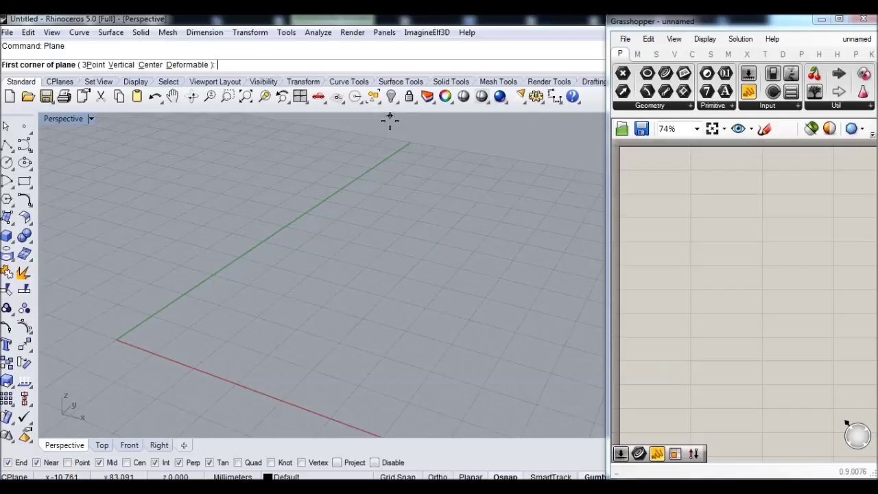
Create a 30 × 30 mm plane with its first corner at the origin
key(Return)
text(30)
key(Return)
text(30)
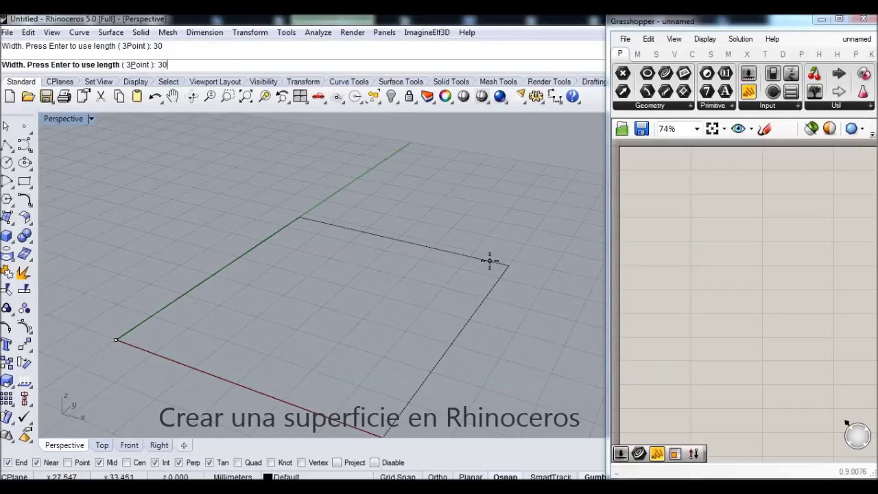
key(Return)
Turn on the plane's control points and move the corner opposite the origin 15 mm up in Z
scroll(484, 322, down, 4)
click(440, 317)
text(PointsOn)
key(Return)
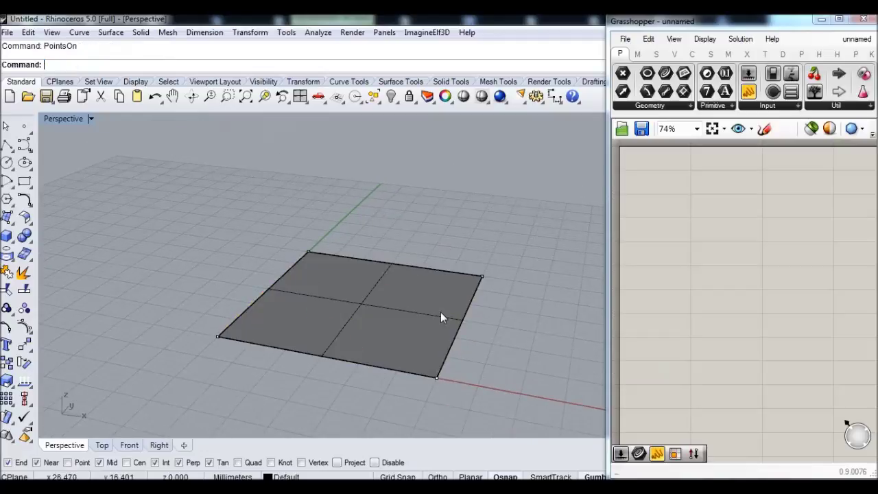
click(482, 277)
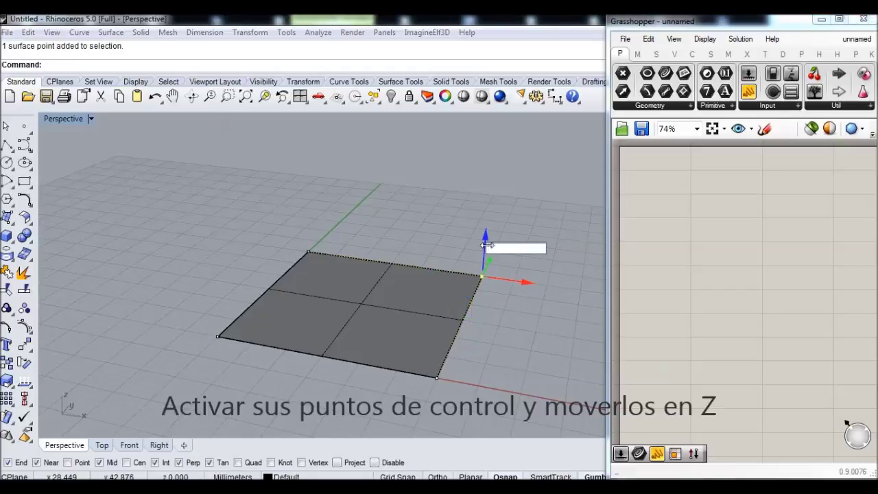
text(15)
key(Return)
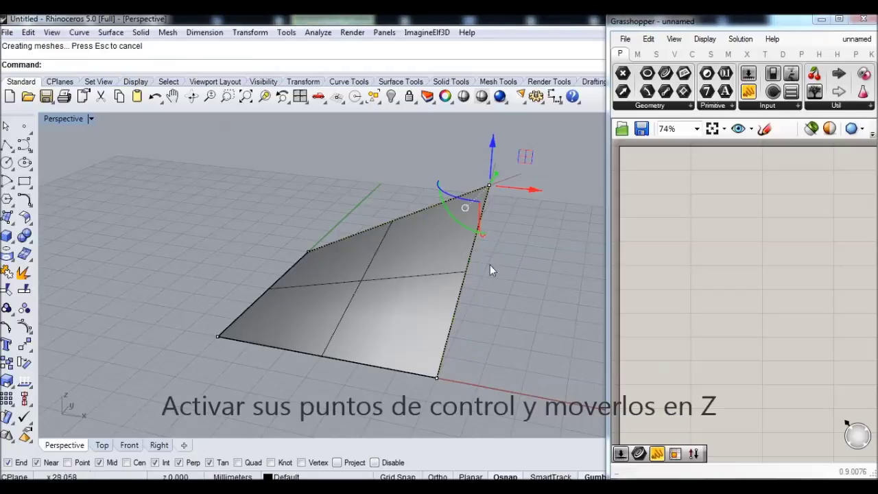
Move the surface's control point at the origin 15 mm up in Z
right_drag(499, 287, 386, 291)
click(334, 334)
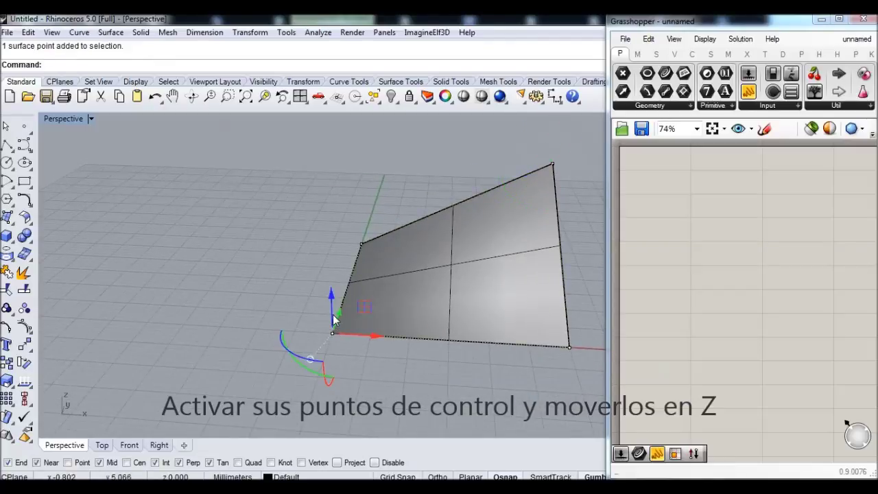
click(332, 316)
text(15)
key(Return)
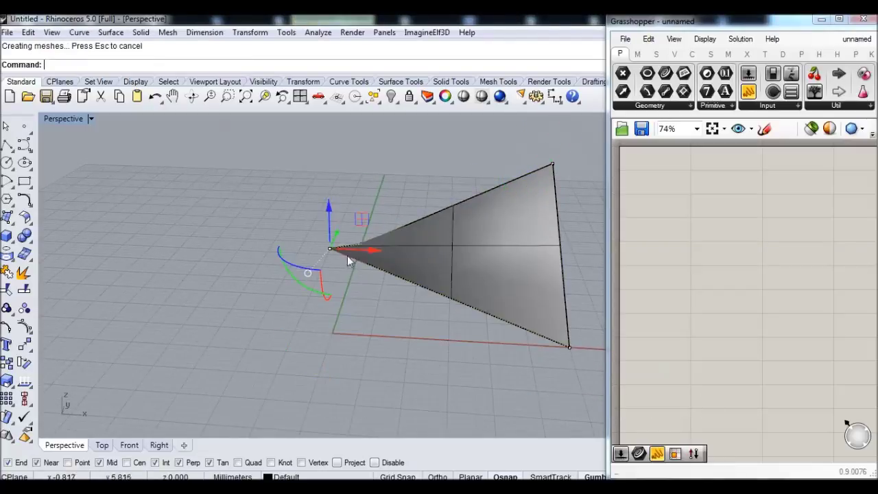
Raise the two remaining corner control points, on the X axis and on the Y axis, in the Z direction
shift+right_drag(463, 303, 423, 255)
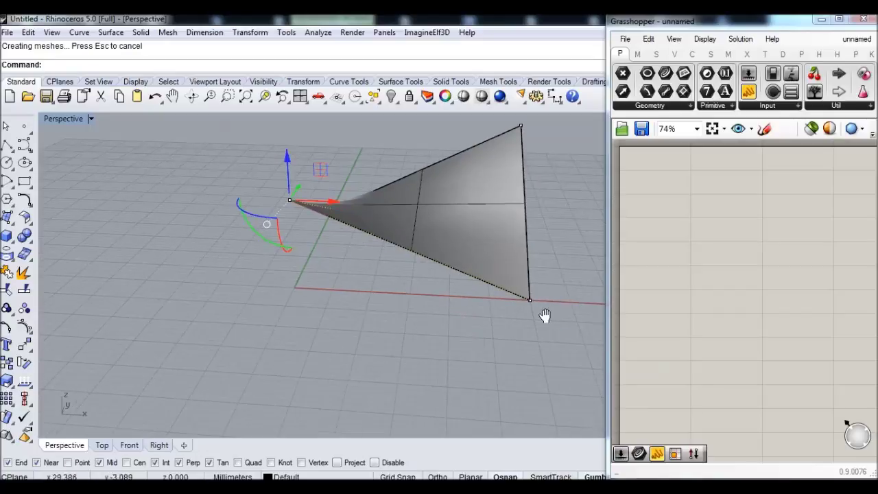
click(534, 301)
click(533, 276)
right_drag(486, 280, 439, 269)
click(345, 232)
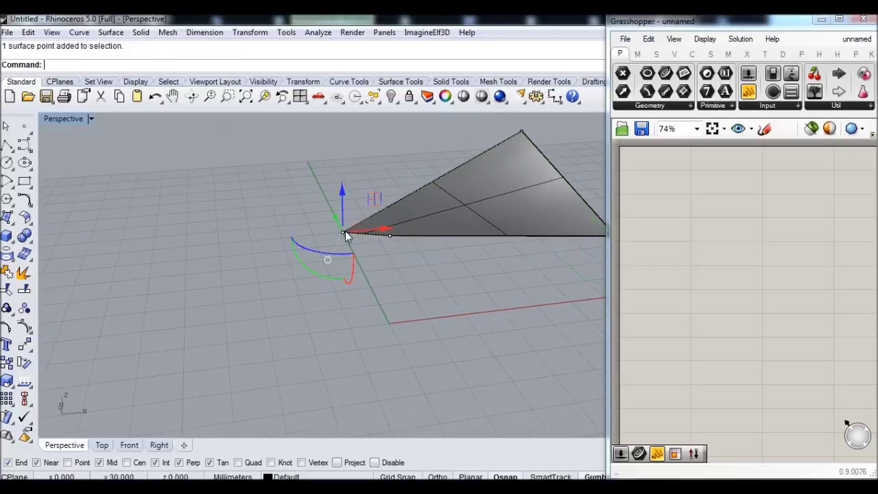
click(344, 215)
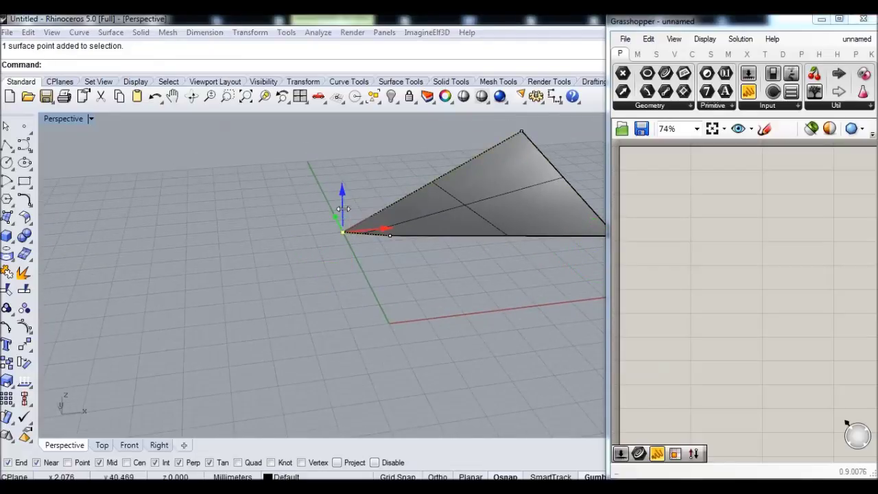
right_drag(455, 238, 394, 220)
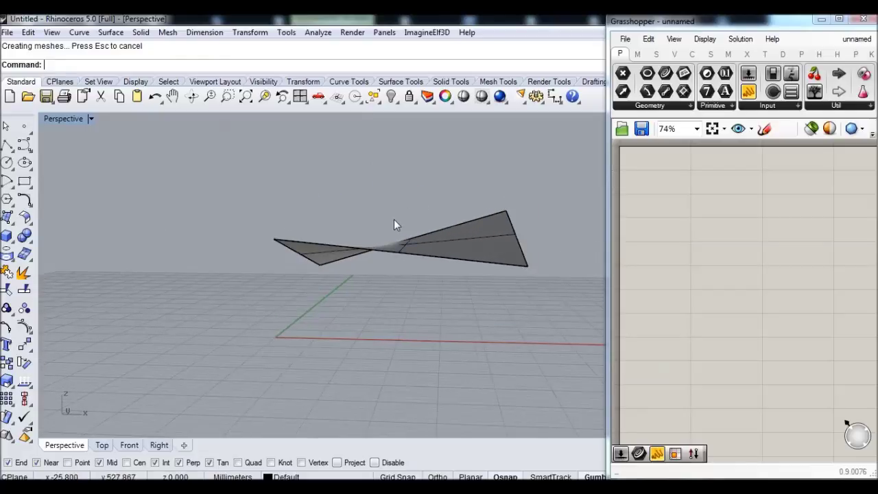
Add a Surface parameter to the Grasshopper canvas and set the twisted Rhino surface as its referenced surface
double_click(631, 185)
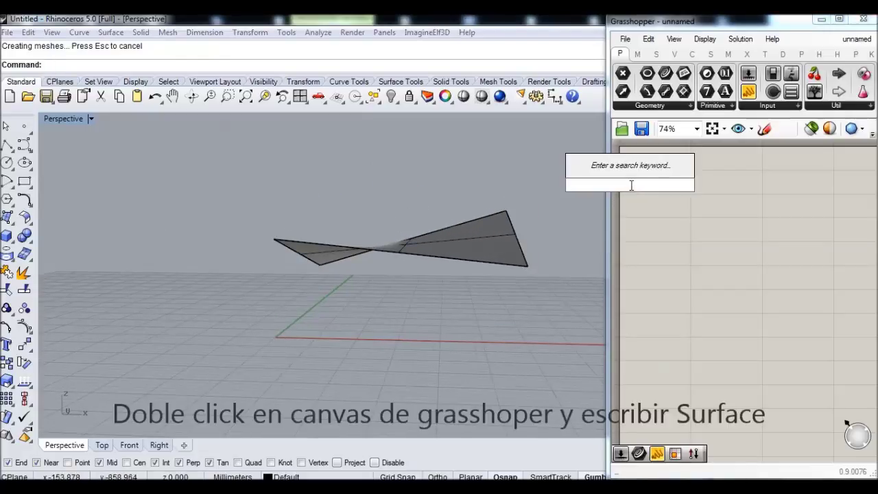
text(srf)
click(634, 153)
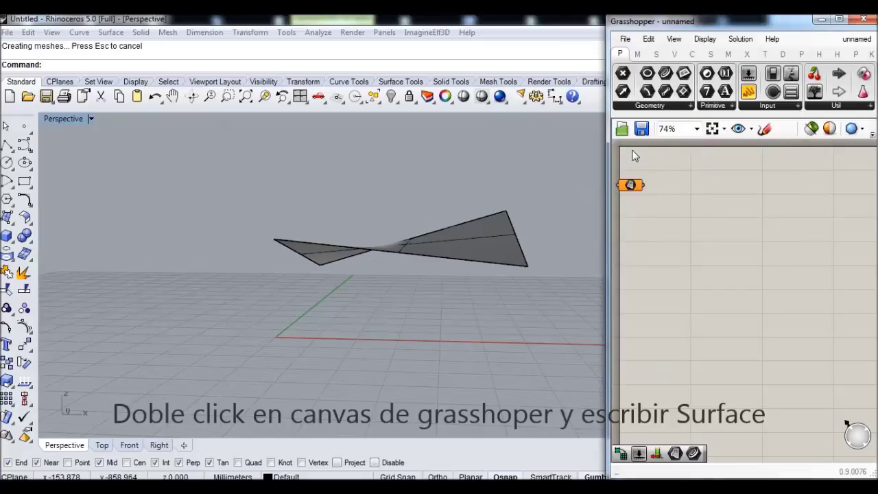
right_click(632, 186)
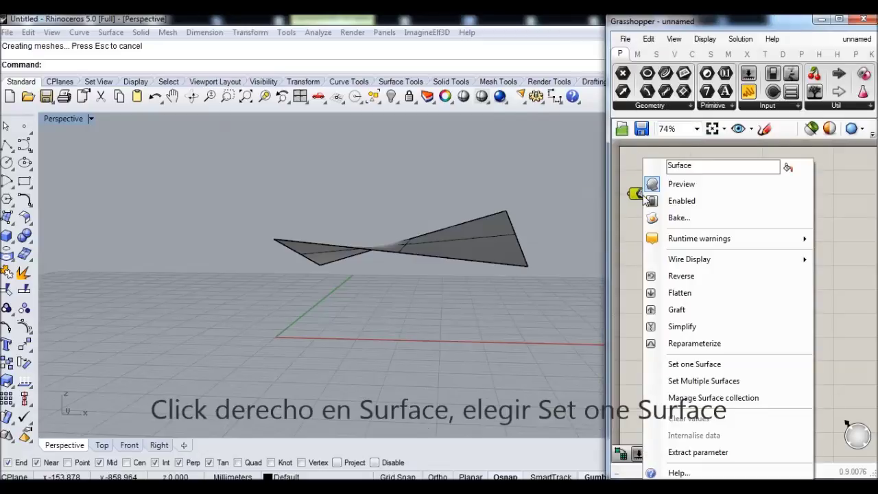
click(695, 364)
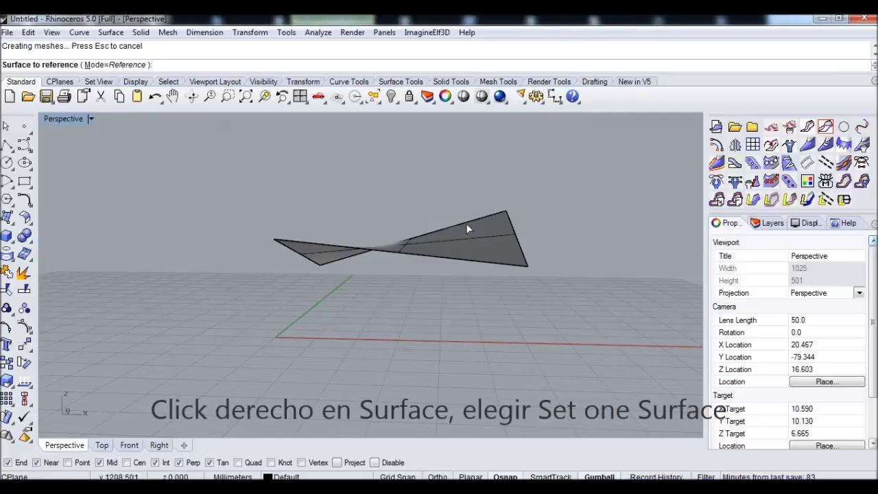
click(466, 248)
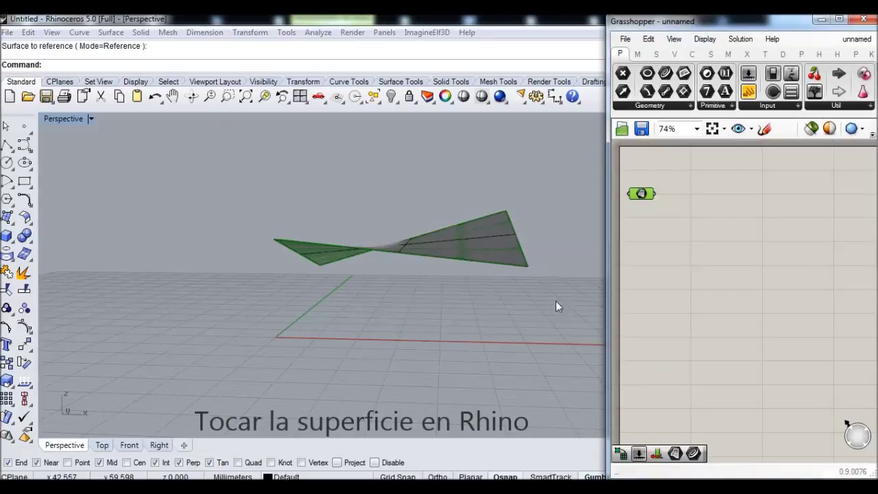
Hide the original Rhino surface so only the Grasshopper preview is displayed
right_drag(555, 301, 491, 312)
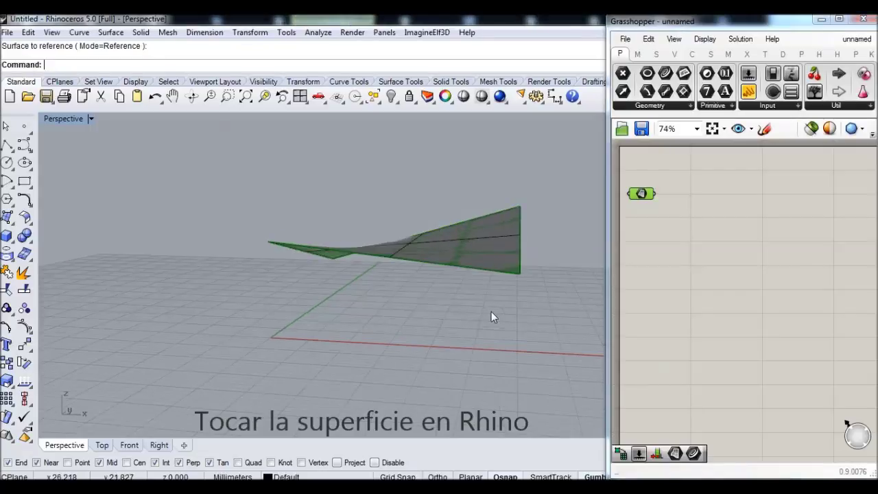
click(470, 244)
text(Hide)
key(Return)
right_drag(457, 255, 464, 258)
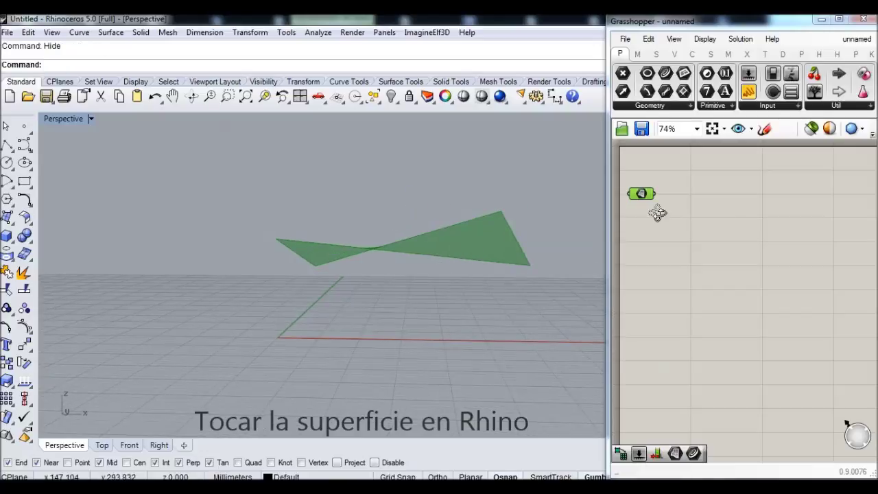
Add a Divide Domain² component and connect the Surface parameter to its Domain input
click(694, 256)
double_click(693, 254)
text(divide)
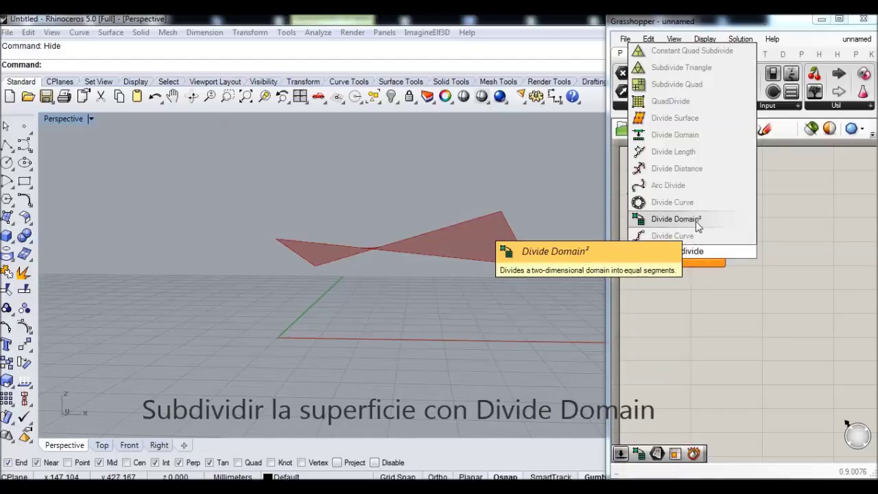
click(676, 219)
drag(691, 255, 739, 263)
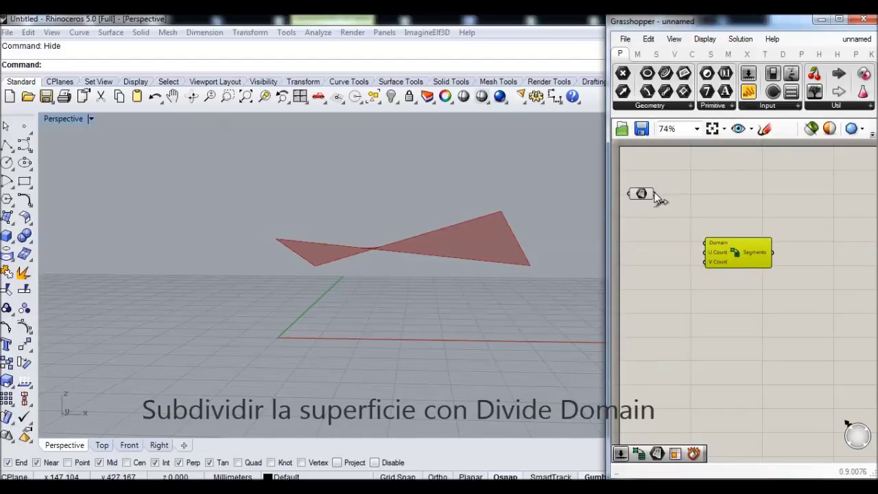
drag(655, 193, 761, 248)
Add a Number Slider beside the Divide Domain² count inputs
click(681, 262)
double_click(682, 262)
text(numberslide)
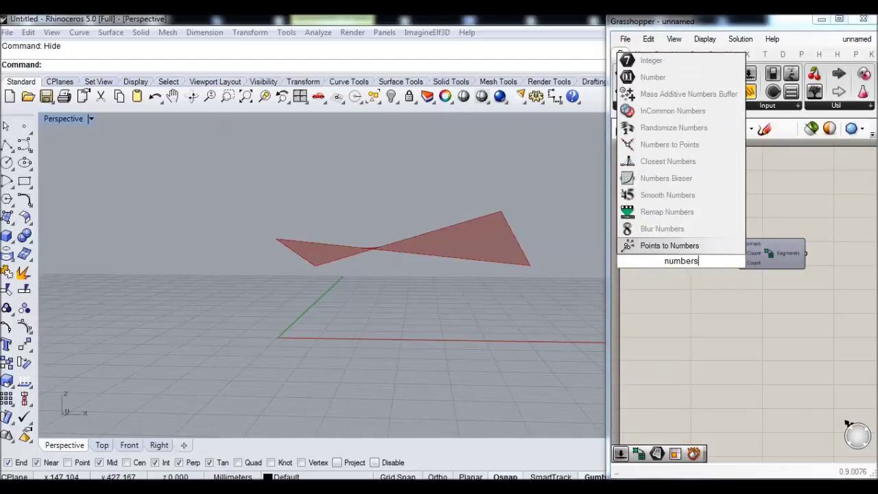
click(698, 250)
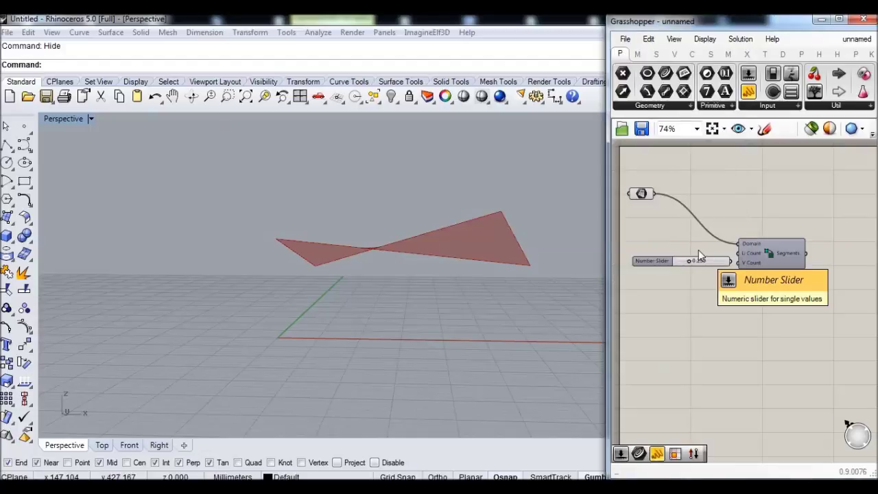
Configure the number slider for integer values with a maximum of 15
click(659, 262)
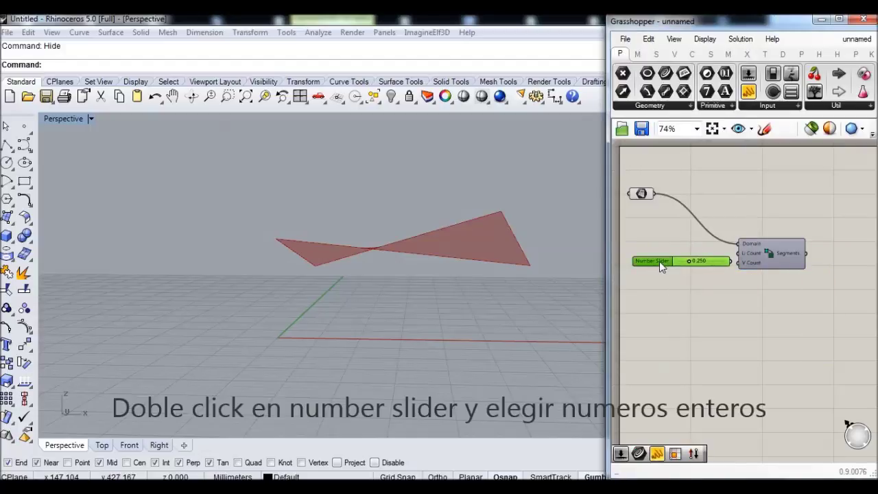
double_click(660, 261)
click(674, 228)
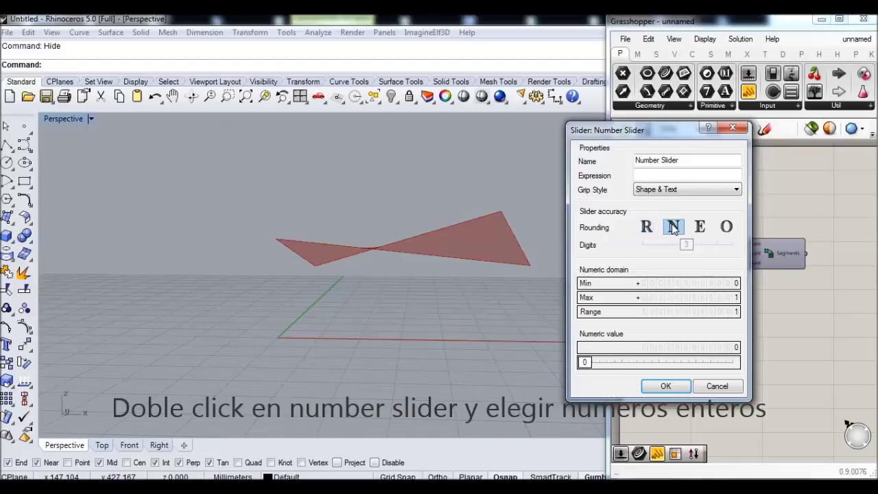
double_click(734, 298)
text(15)
key(Return)
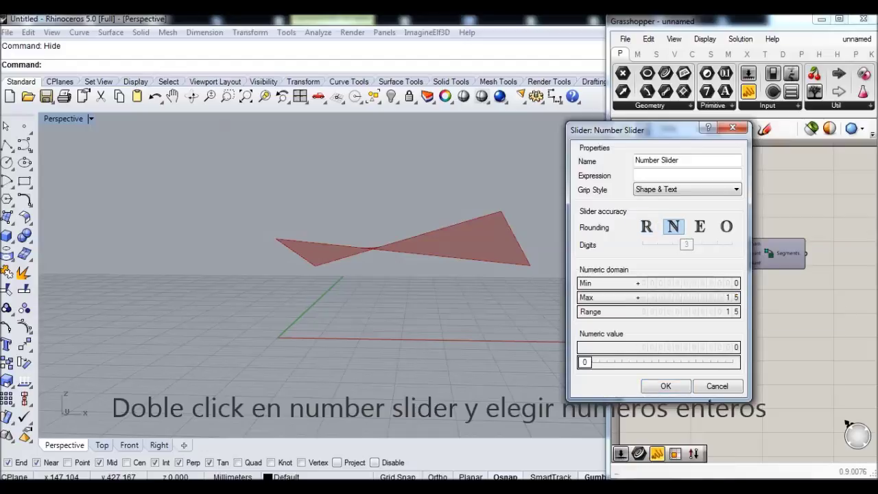
click(666, 386)
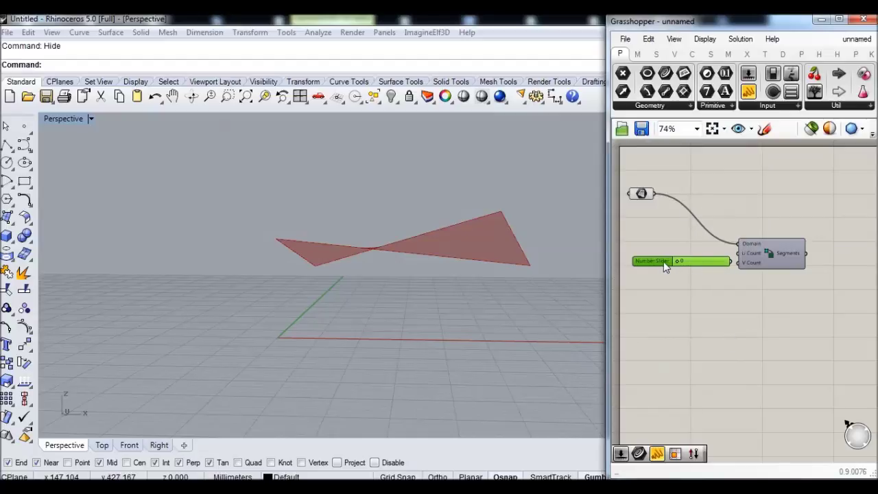
Set the slider to 7, duplicate it, and connect the two sliders to U Count and V Count
drag(678, 262, 738, 263)
key(ctrl+c)
key(ctrl+v)
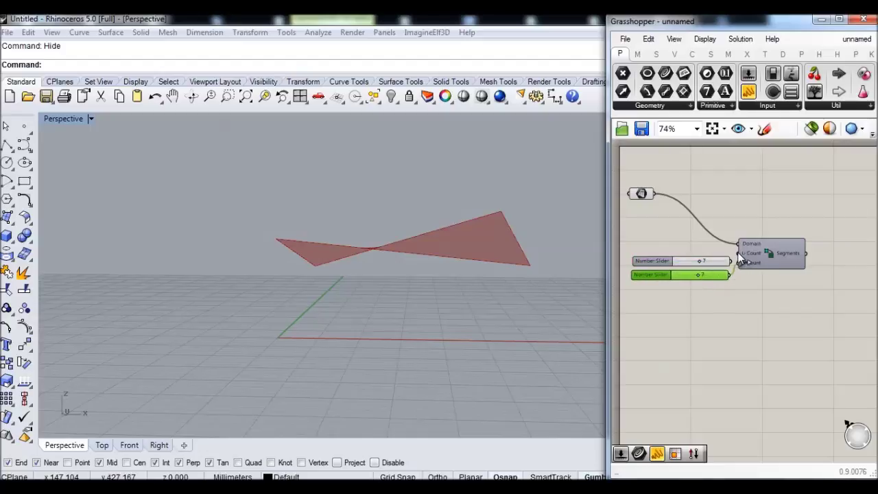
Add an Isotrim component and connect the Surface parameter and the Divide Domain² segments to its inputs
right_drag(781, 275, 732, 278)
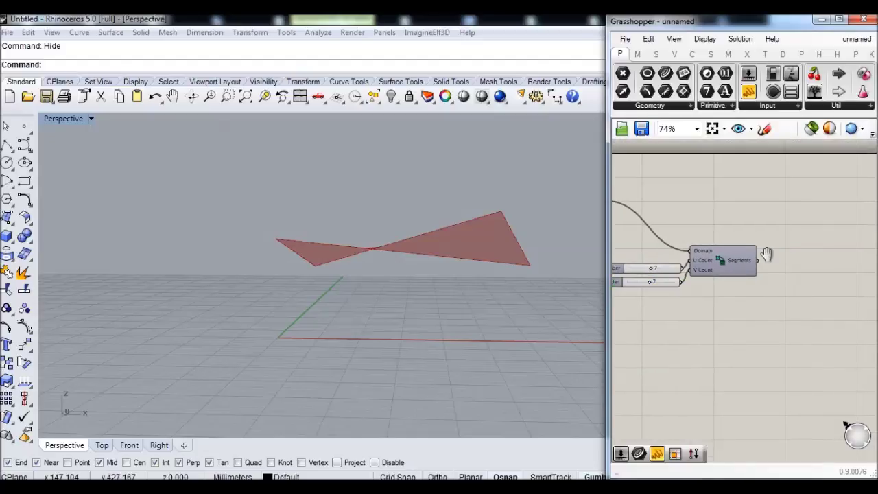
double_click(768, 255)
text(isotrim)
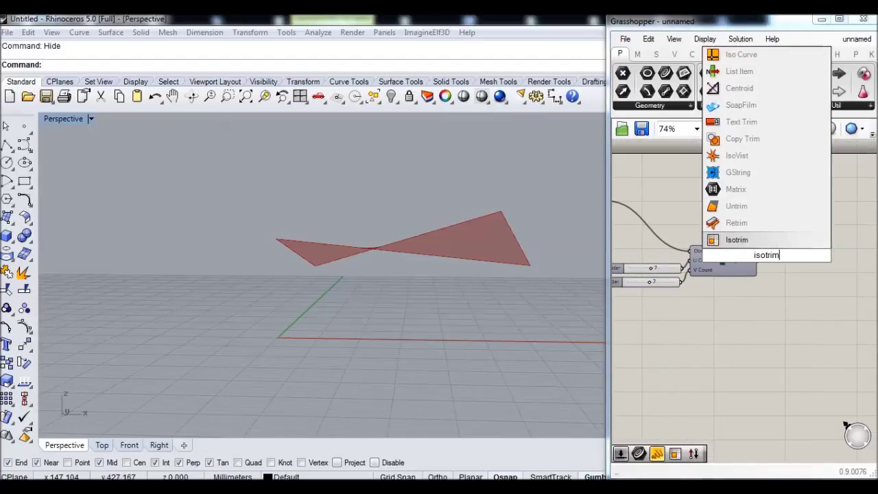
key(Return)
drag(768, 256, 793, 241)
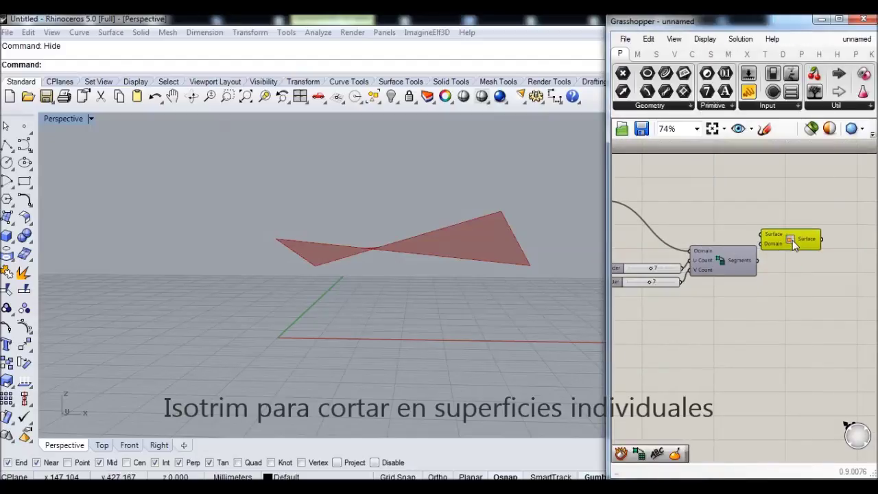
right_drag(793, 238, 822, 235)
drag(634, 199, 820, 230)
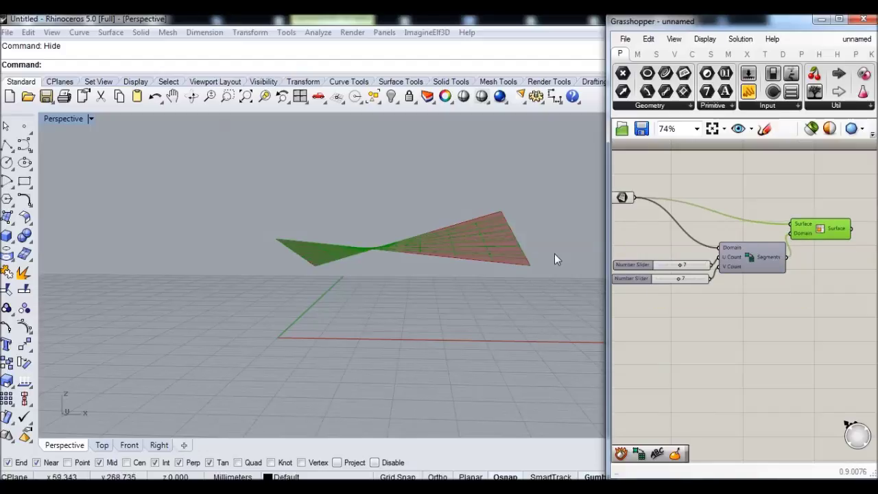
Set the U Count slider to 11 and the V Count slider to 9, checking the subdivision in the viewport
click(492, 280)
right_drag(494, 284, 420, 280)
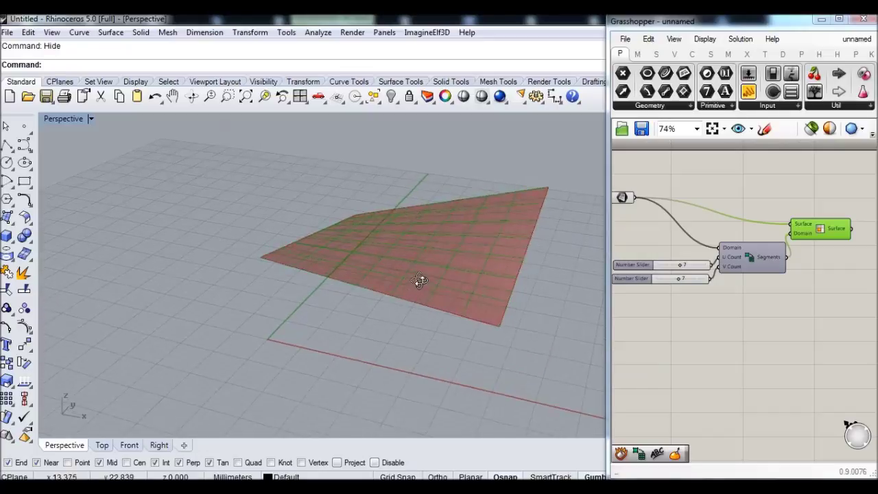
drag(680, 268, 691, 267)
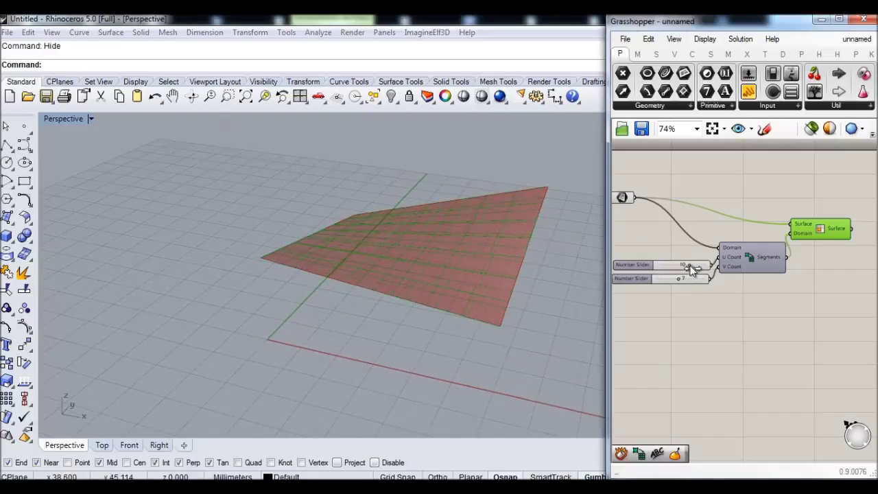
drag(681, 282, 684, 284)
right_drag(483, 274, 490, 245)
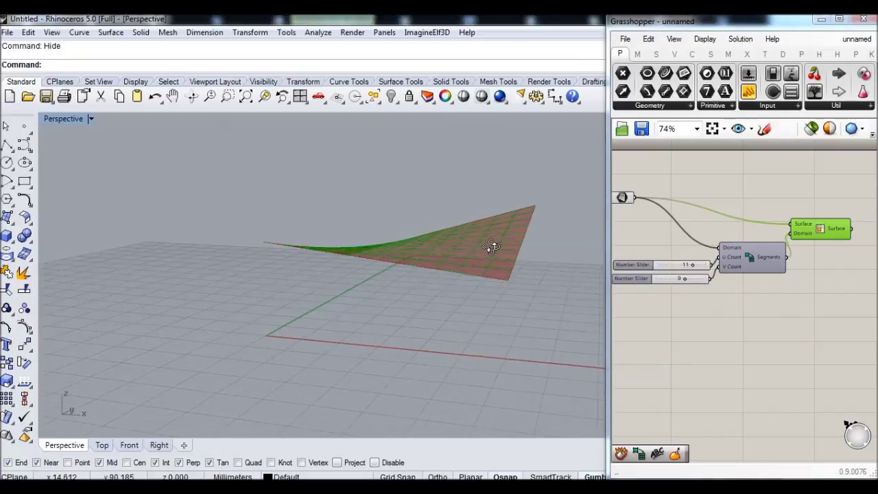
Add a Deconstruct Brep component beside the Isotrim and connect the subdivided surfaces to its Brep input
click(816, 216)
right_drag(815, 216, 709, 218)
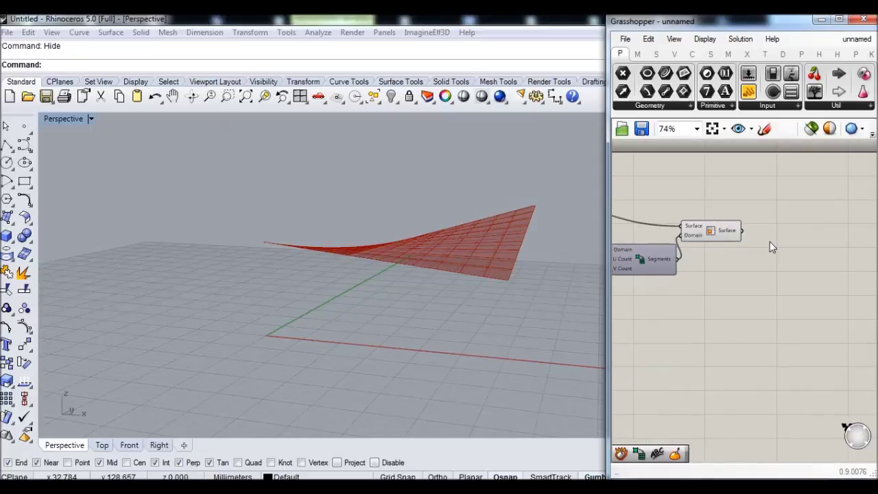
double_click(771, 241)
text(brep)
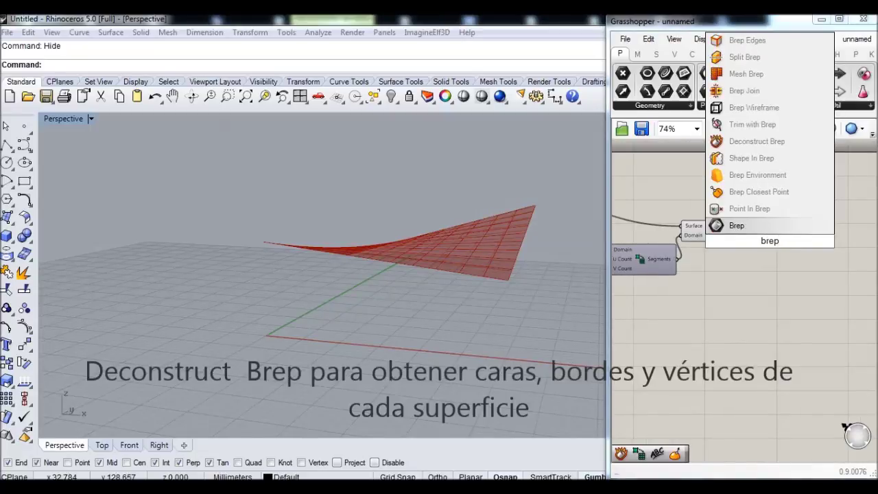
click(769, 142)
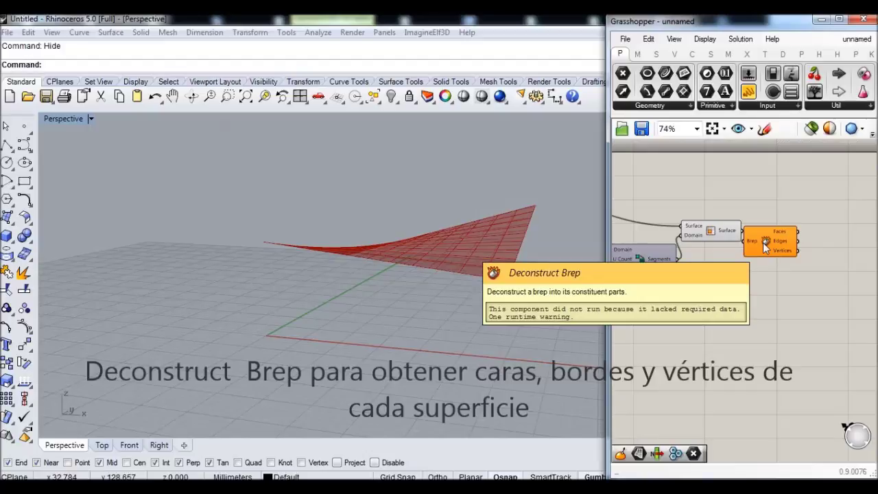
drag(765, 242, 794, 242)
drag(742, 231, 794, 237)
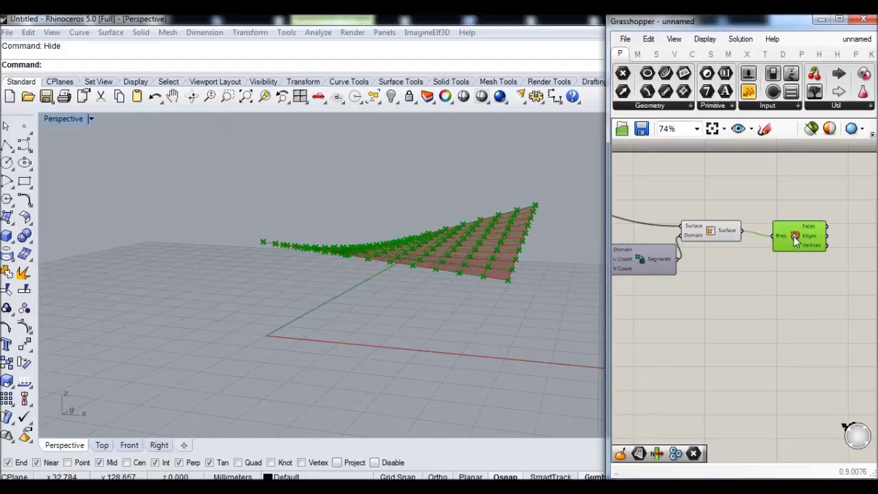
Turn off the preview of the Isotrim component and the source Surface parameter, leaving the Deconstruct Brep geometry displayed
click(770, 301)
click(721, 230)
middle_click(720, 230)
click(759, 182)
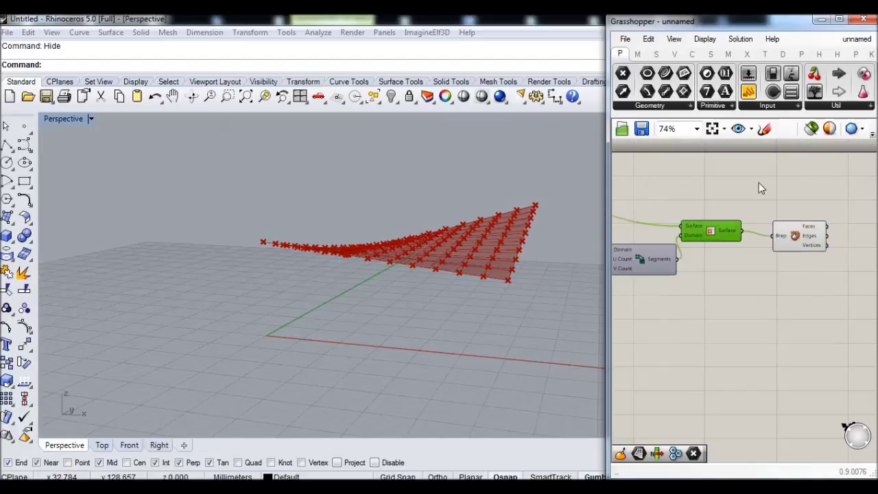
click(650, 196)
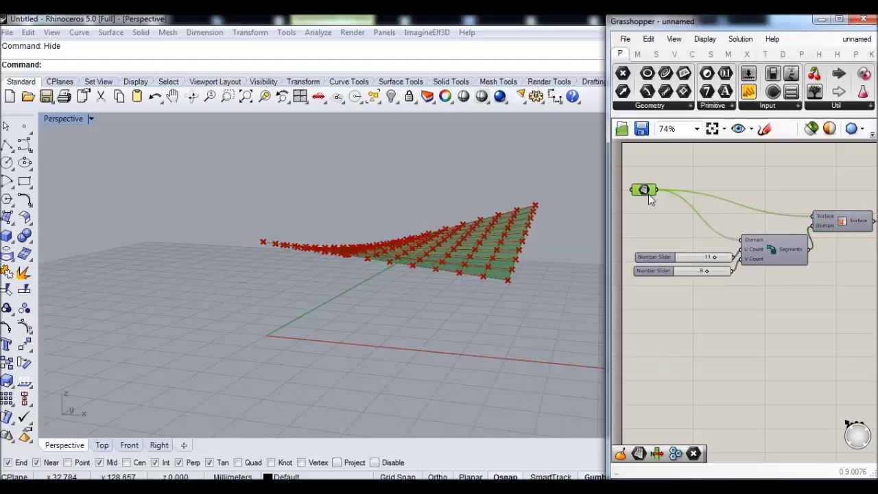
middle_click(648, 194)
click(721, 166)
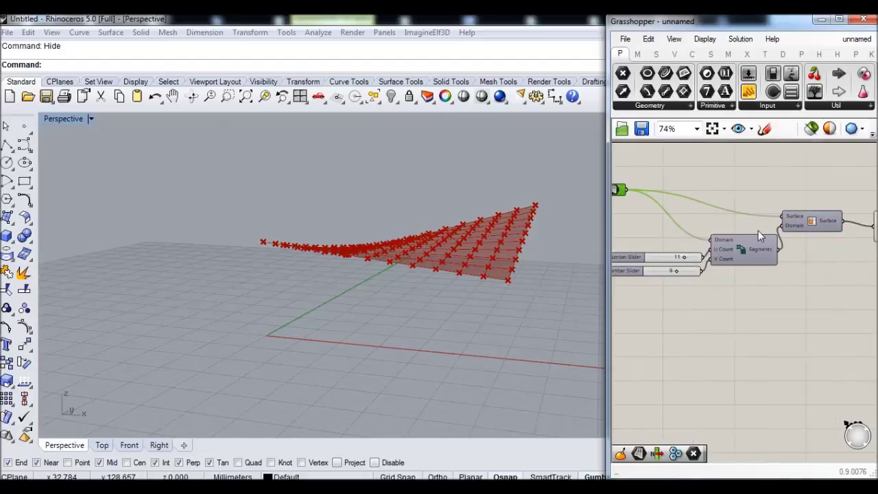
click(814, 223)
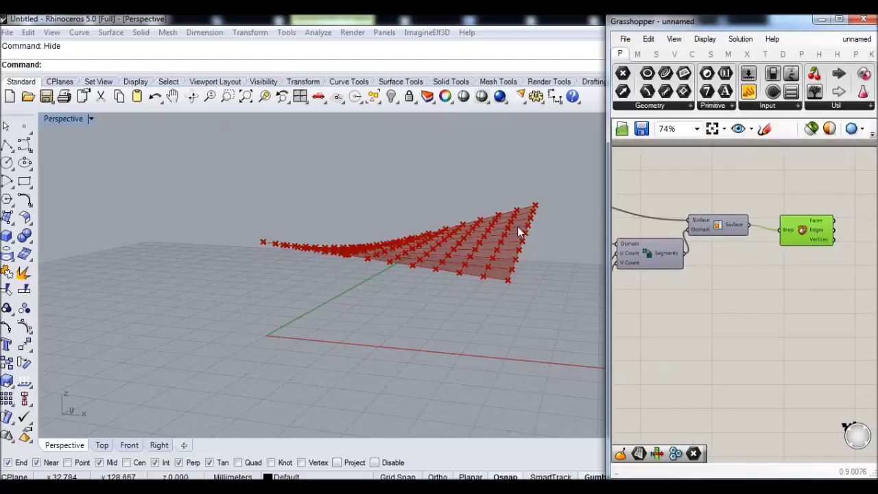
right_drag(503, 232, 500, 257)
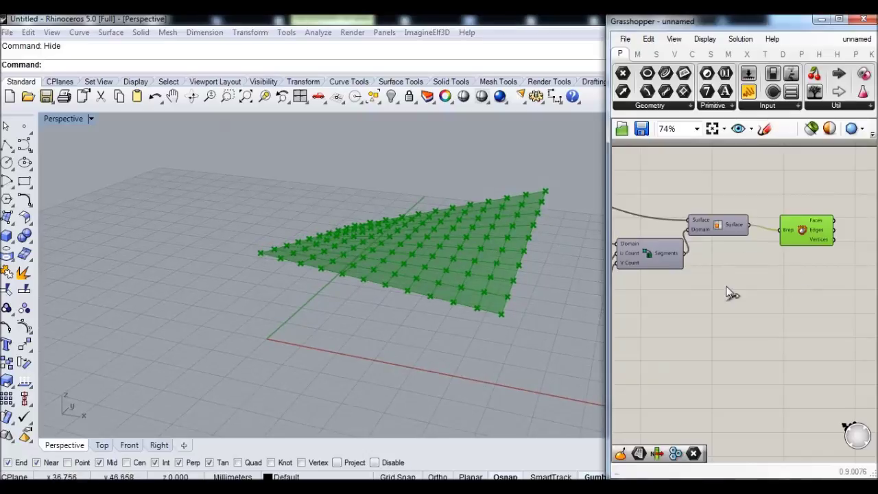
Add an Evaluate Surface component and place it above and beyond the Deconstruct Brep component
double_click(765, 276)
text(evalua)
click(782, 210)
drag(768, 269, 816, 187)
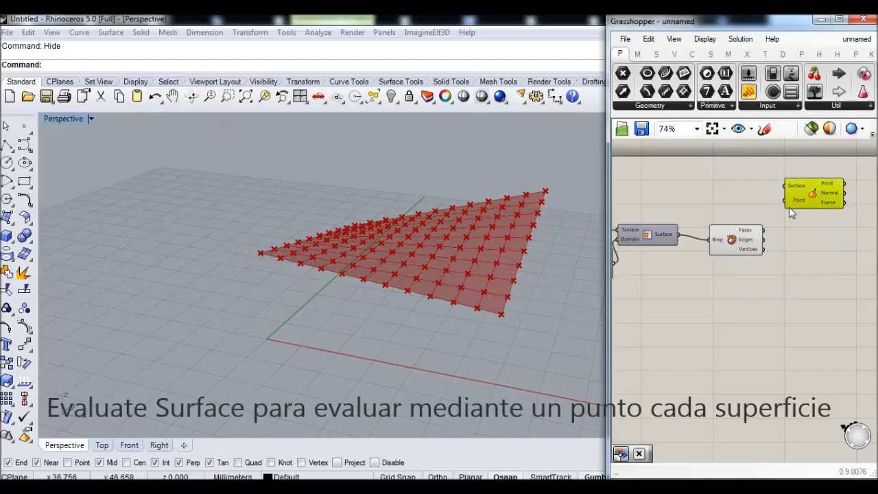
Reparameterize the Surface input of Evaluate Surface and connect it to the Faces output of Deconstruct Brep
right_click(794, 188)
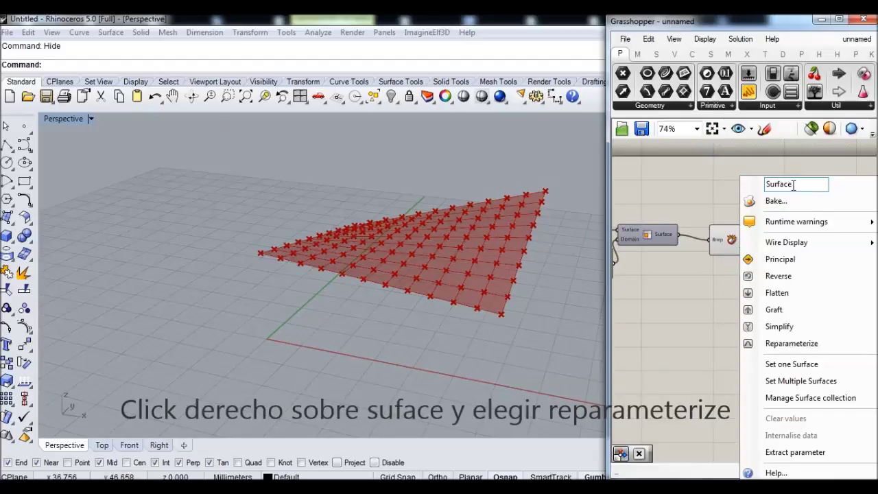
click(788, 344)
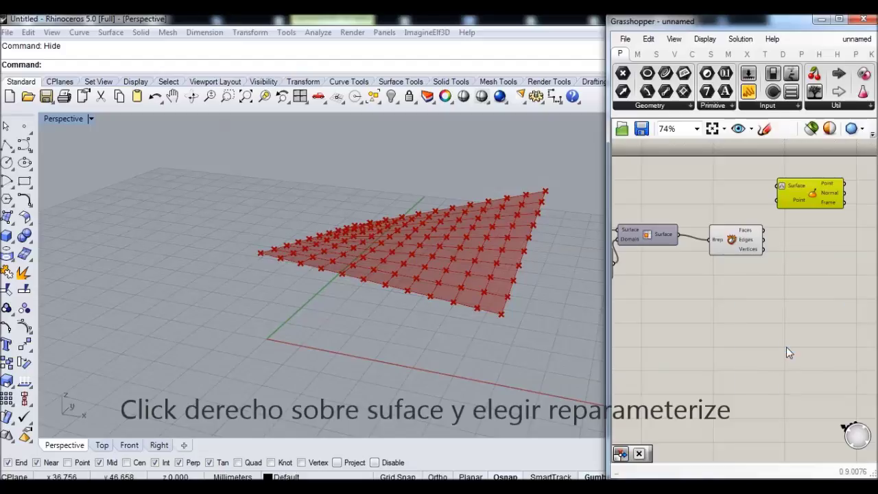
drag(778, 186, 764, 230)
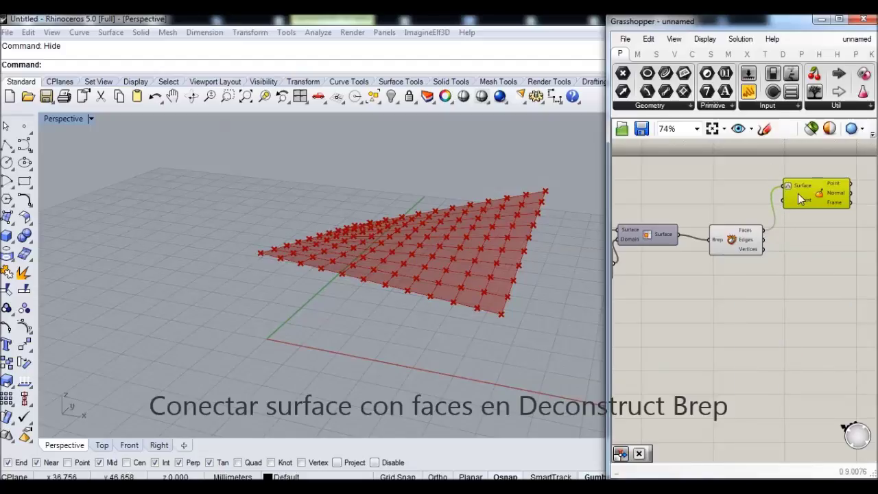
Add an MD Slider, shrink it, and connect it to the Point input of Evaluate Surface
double_click(727, 208)
text(md)
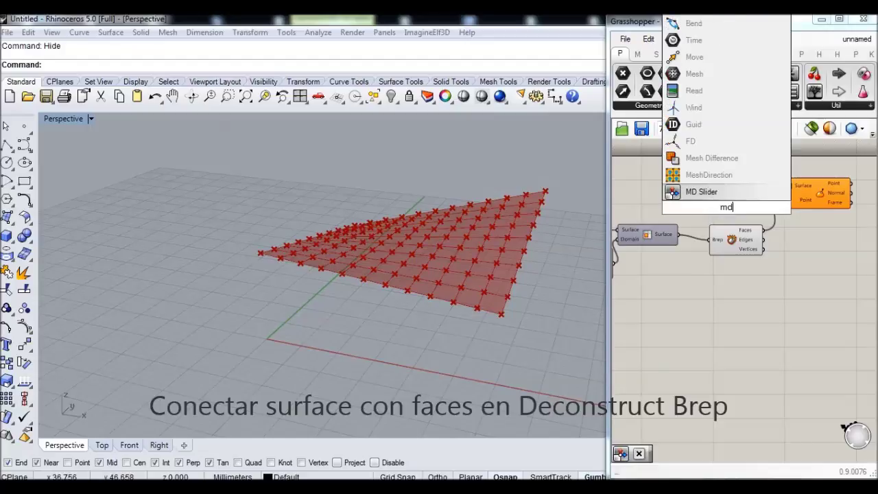
key(Return)
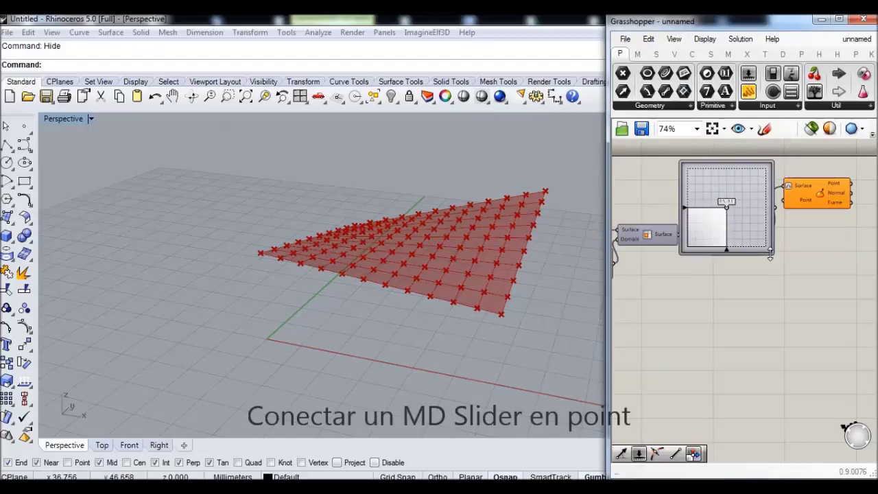
drag(764, 240, 785, 200)
right_drag(514, 327, 490, 335)
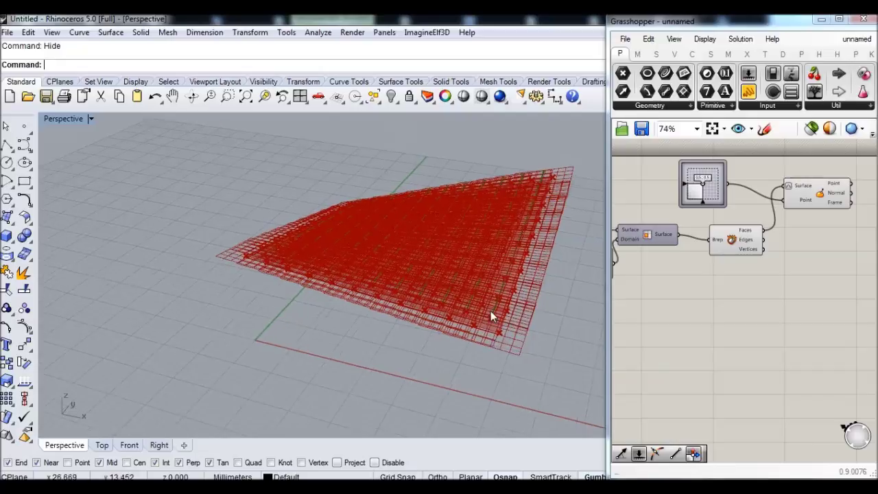
scroll(491, 311, up, 3)
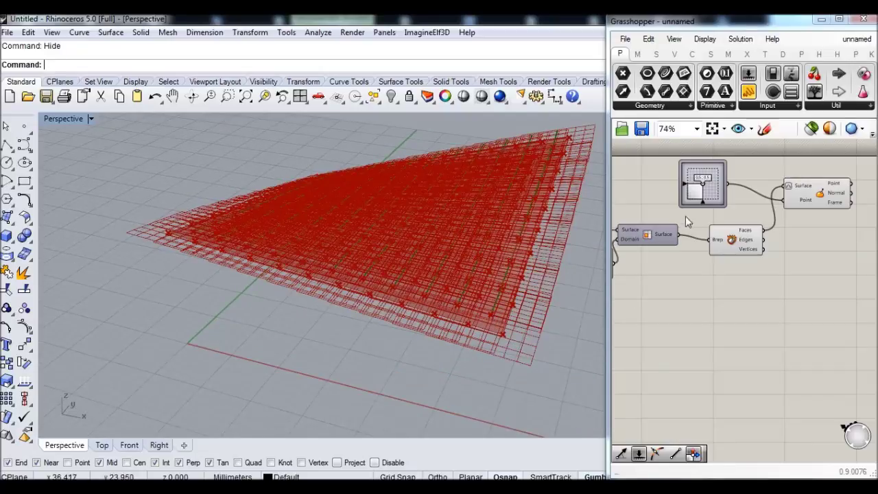
drag(704, 191, 704, 190)
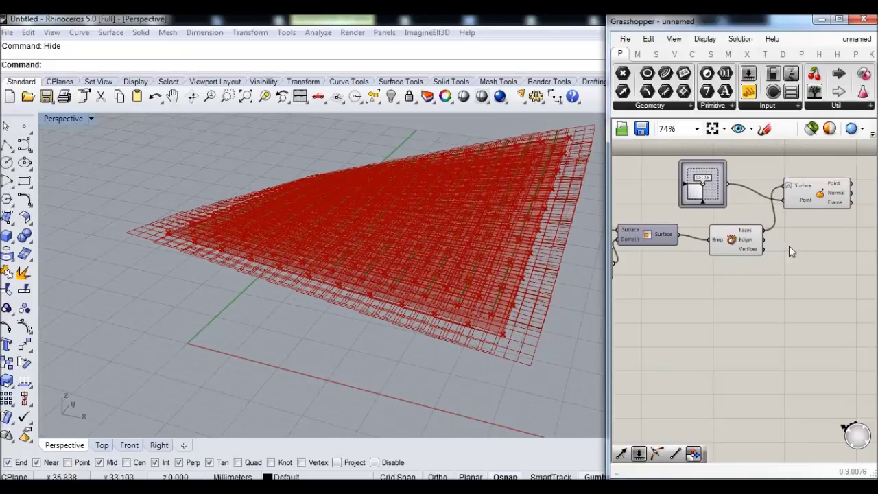
Add a Line SDL component and connect Evaluate Surface's Point and Normal outputs to its Start and Direction inputs
right_drag(789, 246, 678, 253)
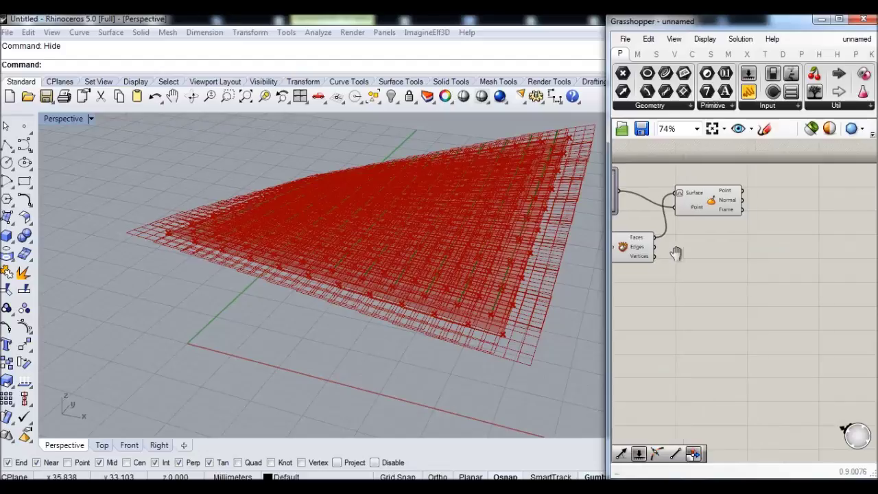
double_click(728, 252)
text(linesdl)
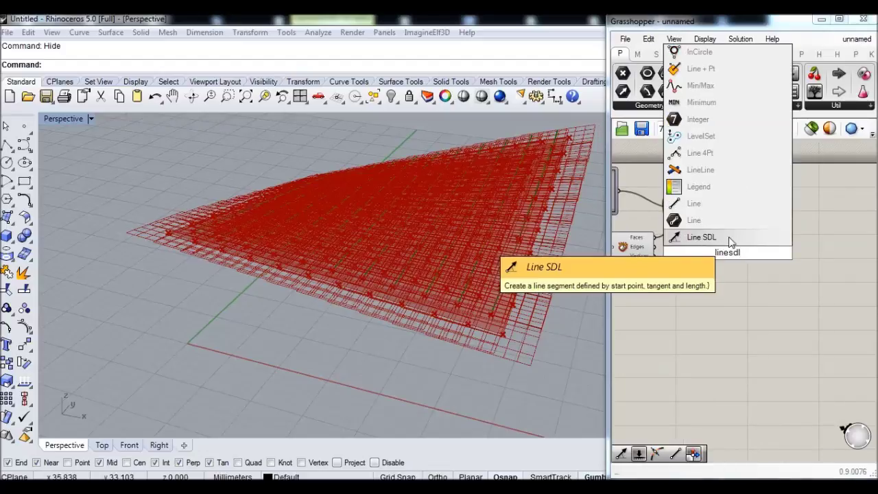
click(729, 238)
drag(729, 237, 835, 209)
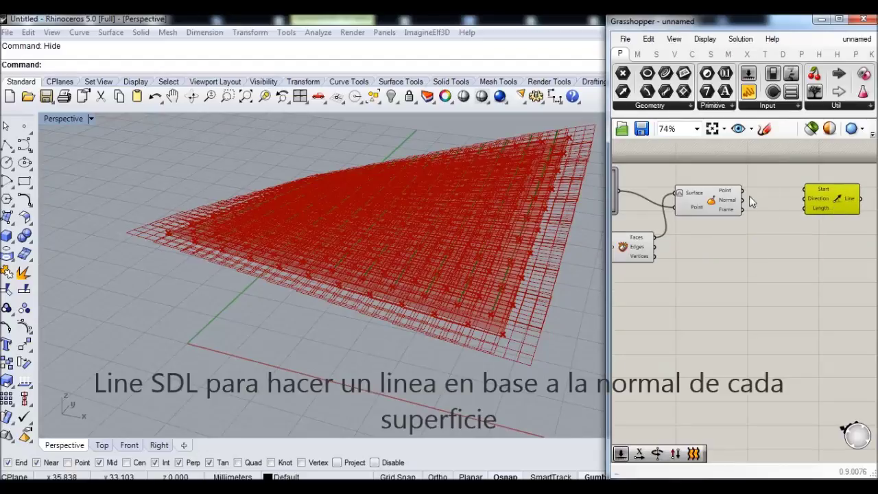
drag(744, 190, 802, 191)
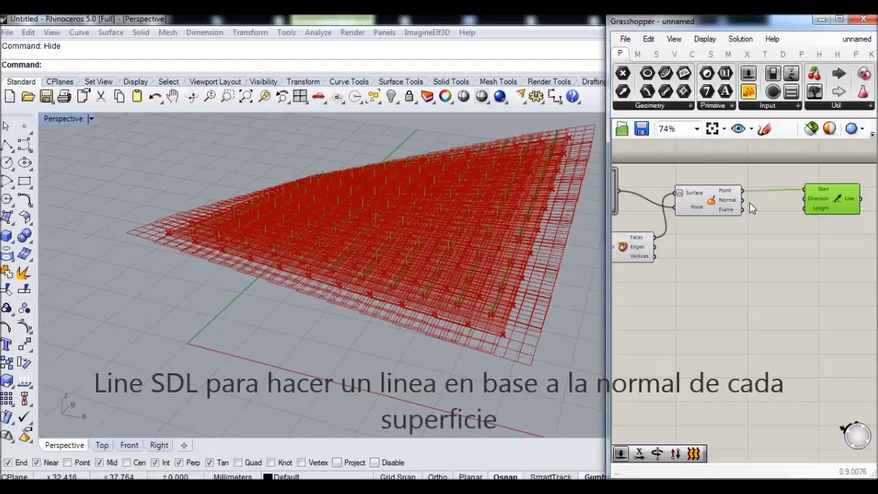
drag(743, 200, 803, 198)
right_drag(498, 321, 465, 273)
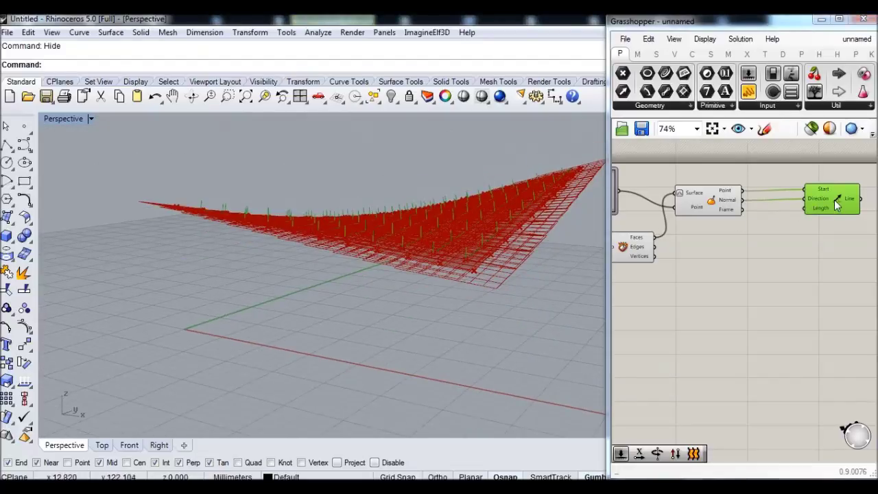
Shift the Line SDL component slightly and turn off the preview of Evaluate Surface
drag(835, 199, 842, 207)
click(709, 205)
key(space)
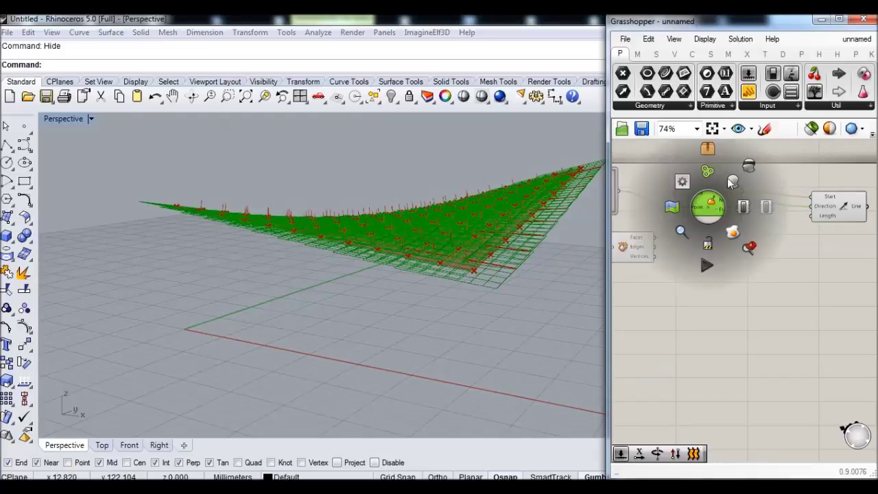
click(750, 168)
click(789, 256)
Add a number slider from the value 3.0, connect it to Line SDL's Length input, and adjust it to 2.7
double_click(789, 253)
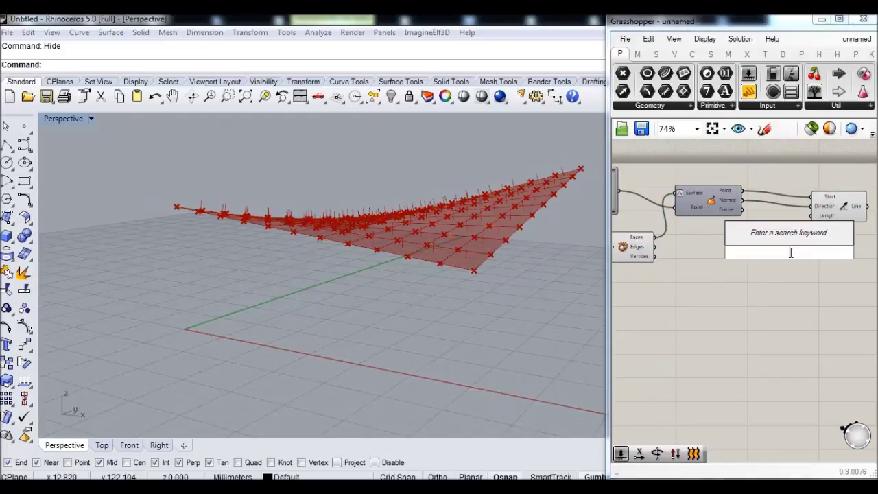
text(3)
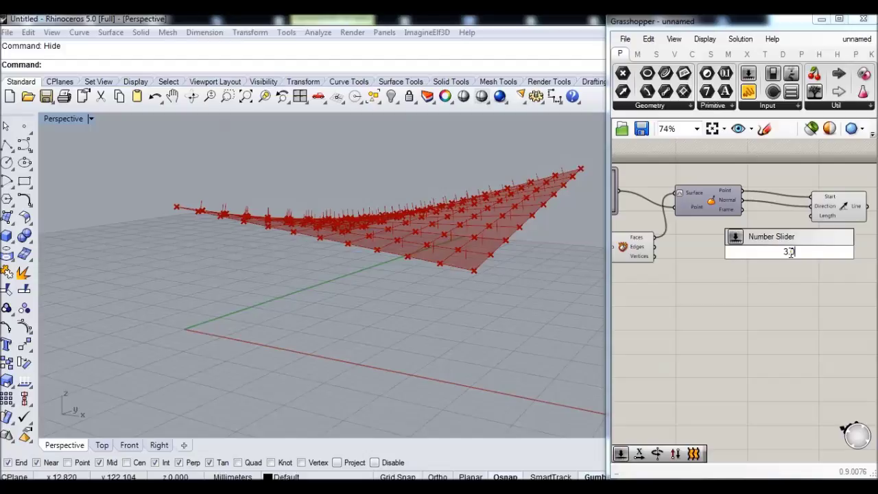
key(Return)
drag(786, 252, 738, 225)
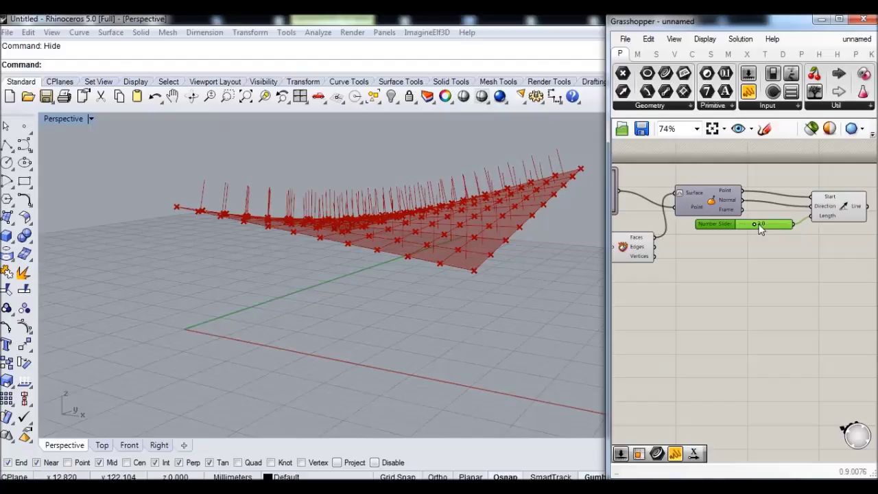
mouse_move(763, 227)
mouse_down()
mouse_move(803, 225)
mouse_move(772, 225)
mouse_move(750, 237)
mouse_up()
click(769, 208)
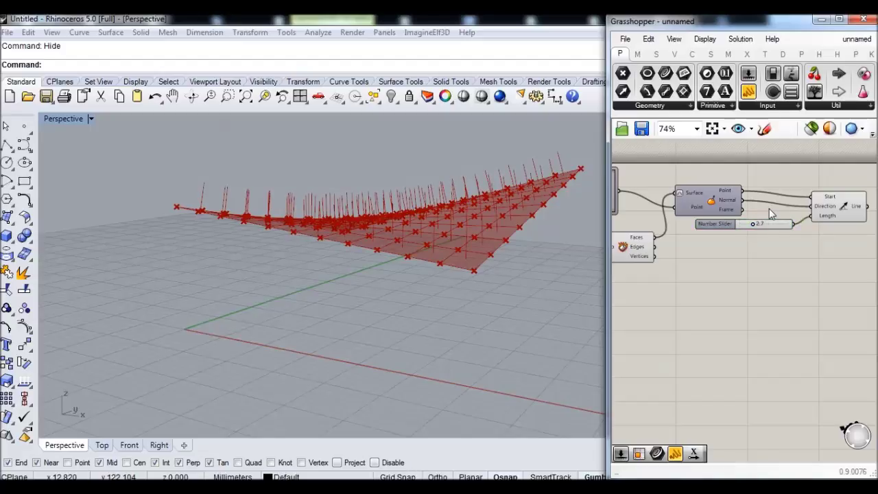
Add a Reverse vector component and route the Evaluate Surface Normal through it to the Direction input of Line SDL
double_click(769, 209)
text(reverse)
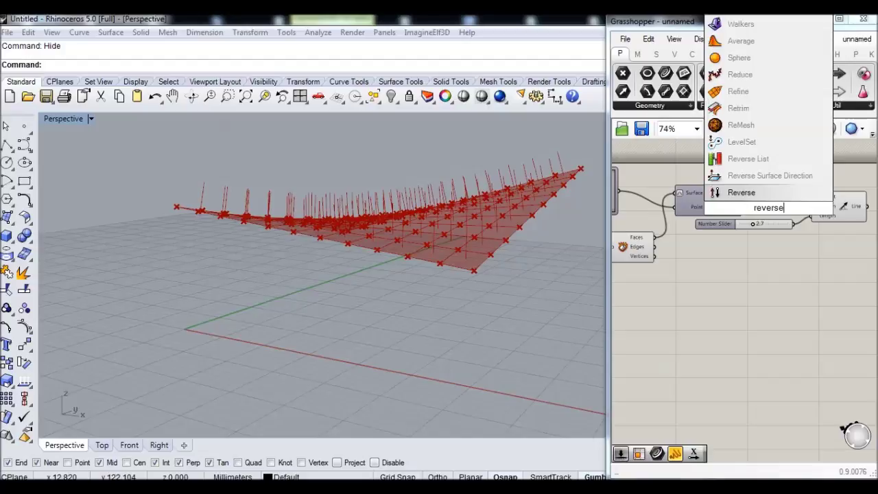
click(768, 195)
drag(768, 197, 812, 210)
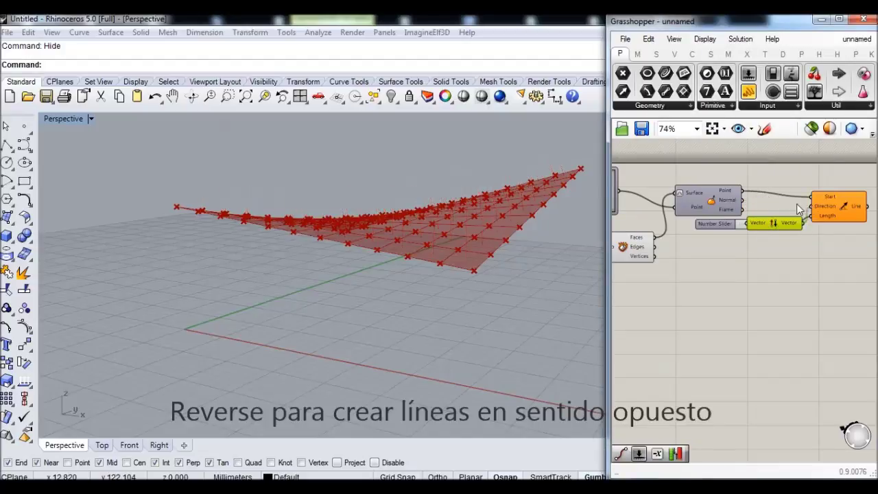
drag(745, 206, 751, 238)
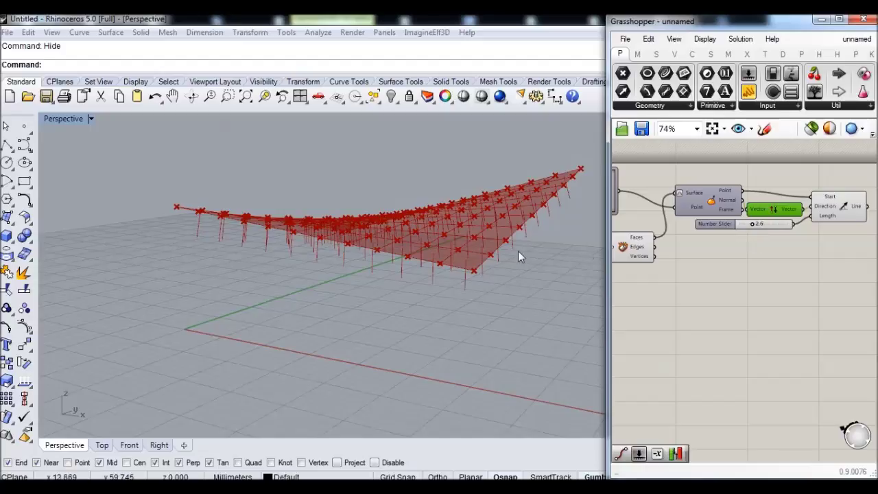
right_drag(489, 242, 484, 280)
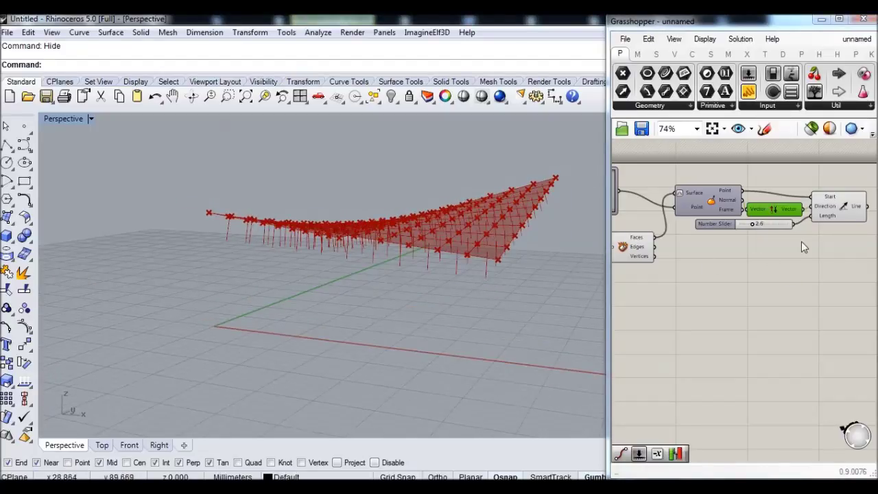
Add an End Points component and connect the Line output of Line SDL to its Curve input
right_drag(802, 247, 722, 264)
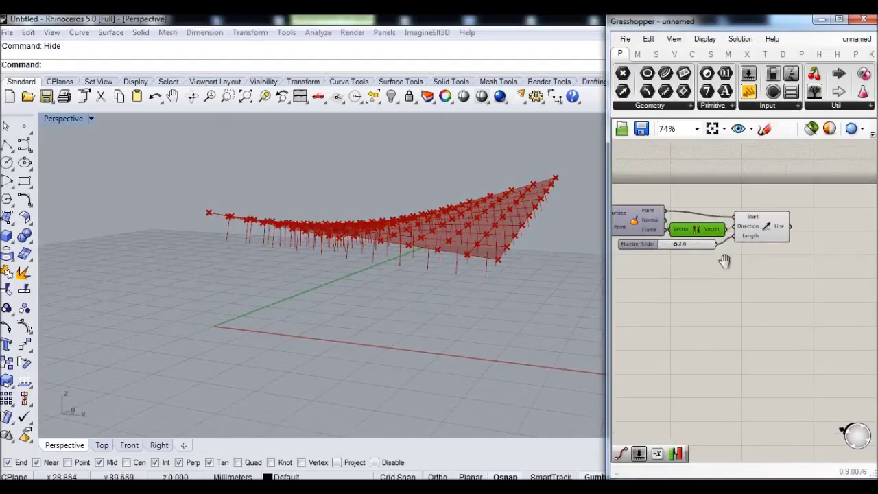
double_click(793, 273)
text(en)
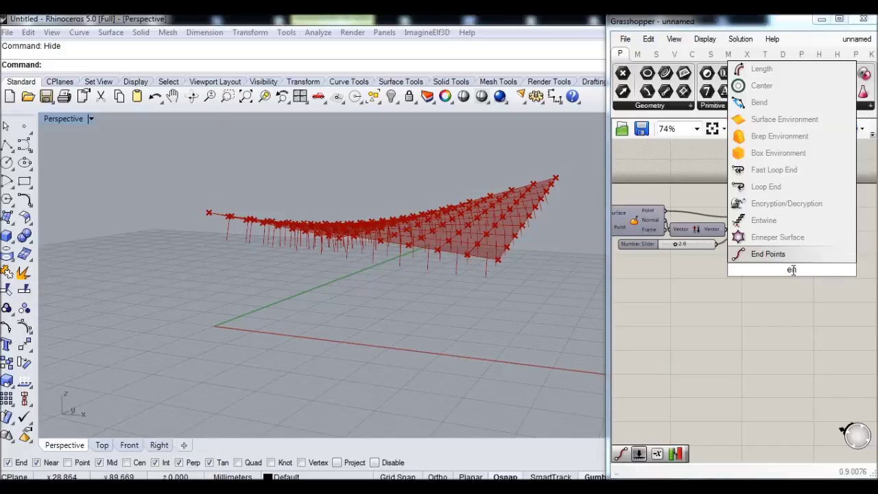
key(Return)
drag(790, 270, 799, 228)
right_drag(826, 257, 753, 260)
Add a Line component running from the End output of End Points to the Deconstruct Brep vertices as its End Point
click(791, 257)
text(Line)
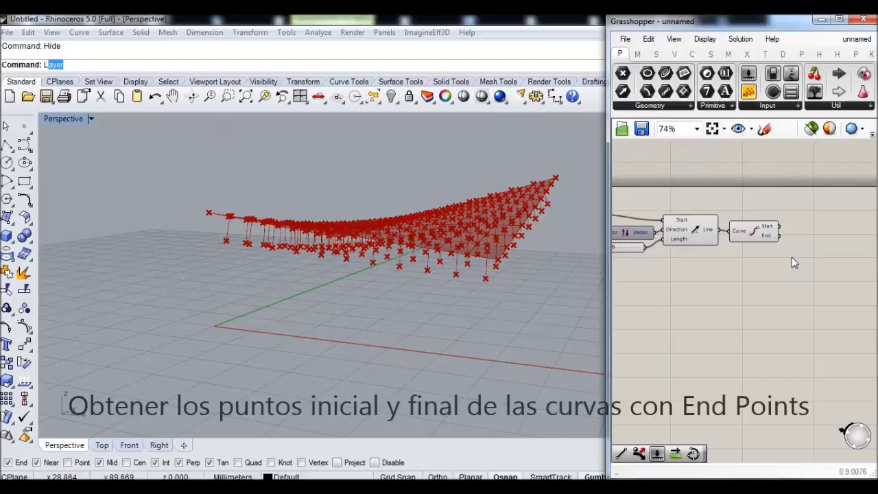
double_click(793, 259)
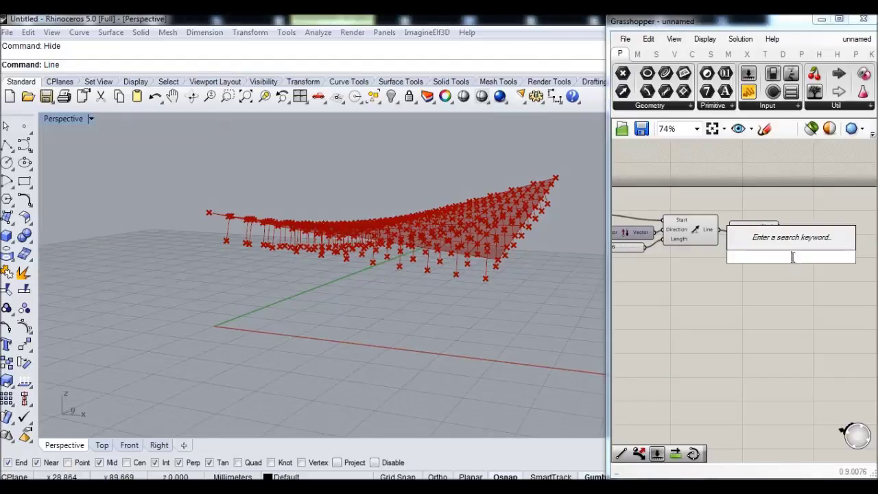
text(line)
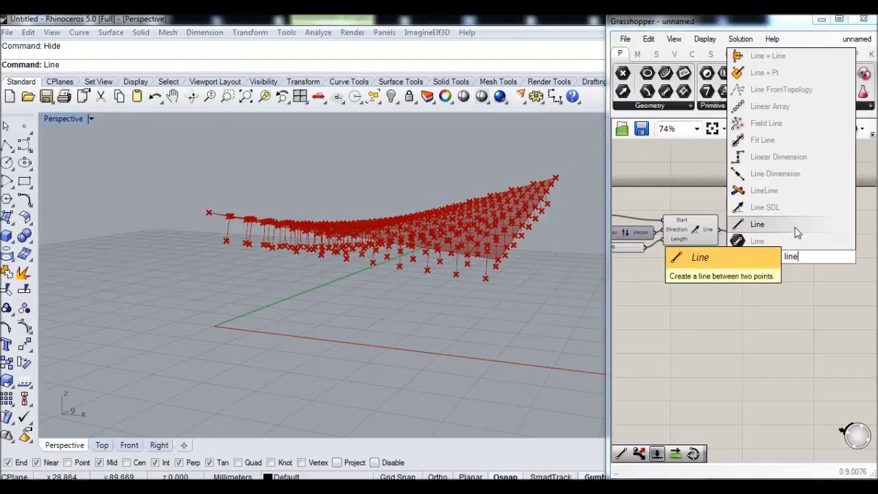
click(796, 229)
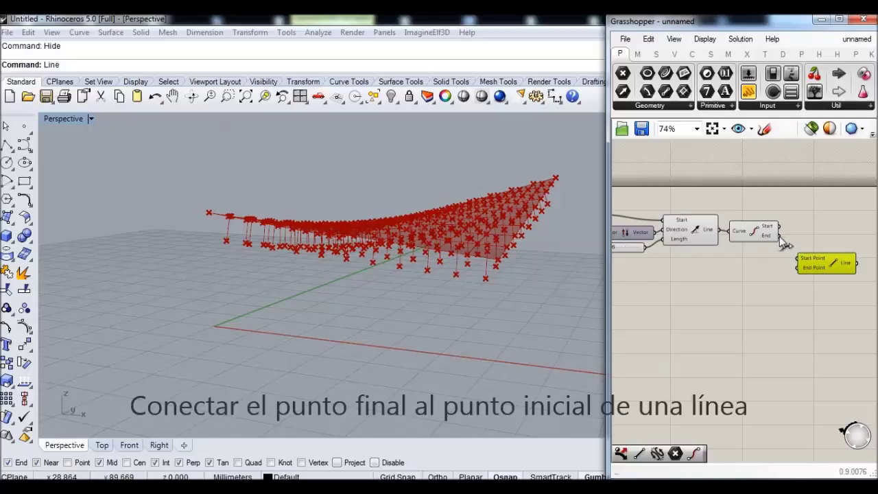
drag(781, 235, 798, 259)
right_drag(738, 258, 814, 244)
drag(648, 268, 824, 258)
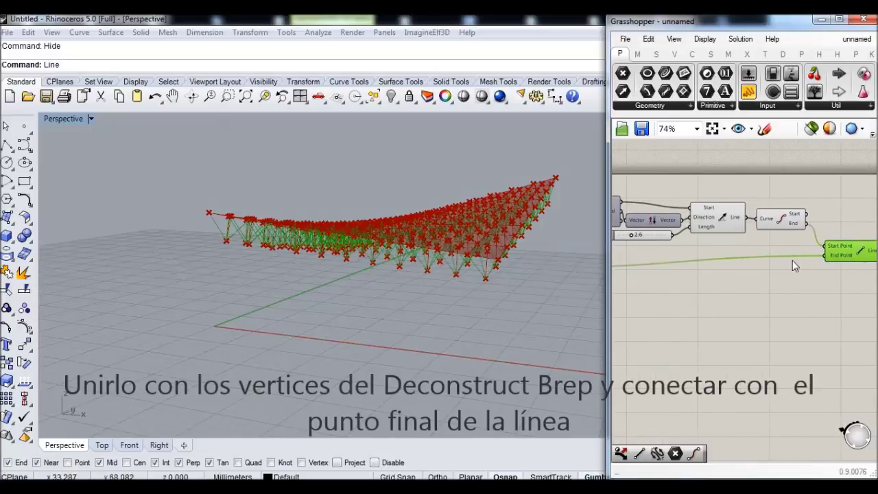
Turn off the preview of the End Points and Line SDL components
right_drag(793, 264, 771, 256)
click(760, 213)
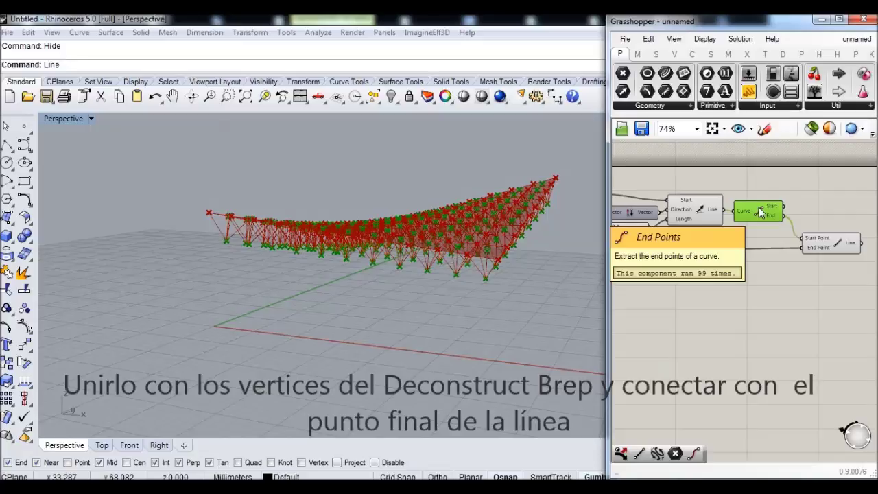
middle_click(759, 213)
click(807, 170)
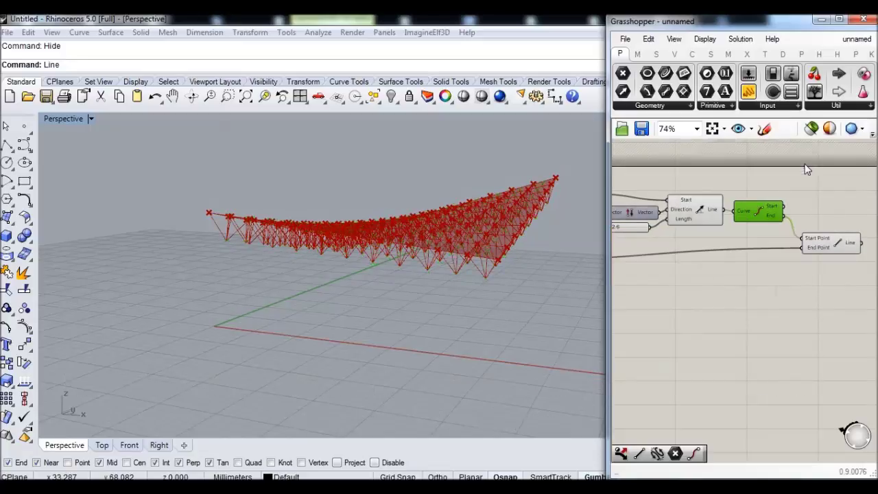
click(695, 215)
middle_click(695, 214)
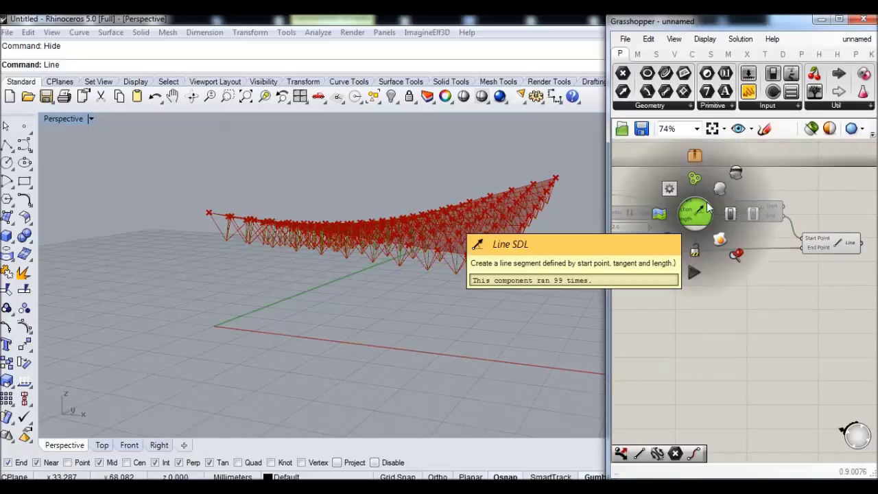
click(736, 174)
Add a Point parameter beside End Points and connect the End output to it
right_drag(814, 190, 789, 202)
double_click(789, 201)
text(po)
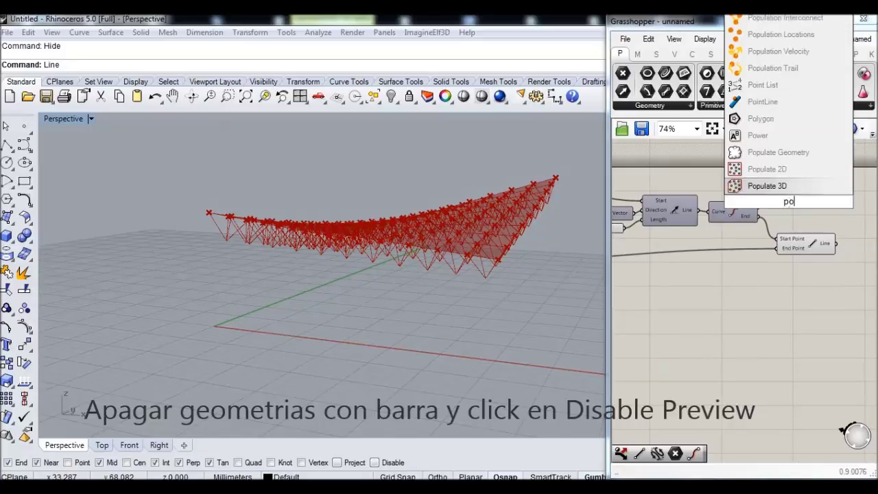
text(int)
key(Return)
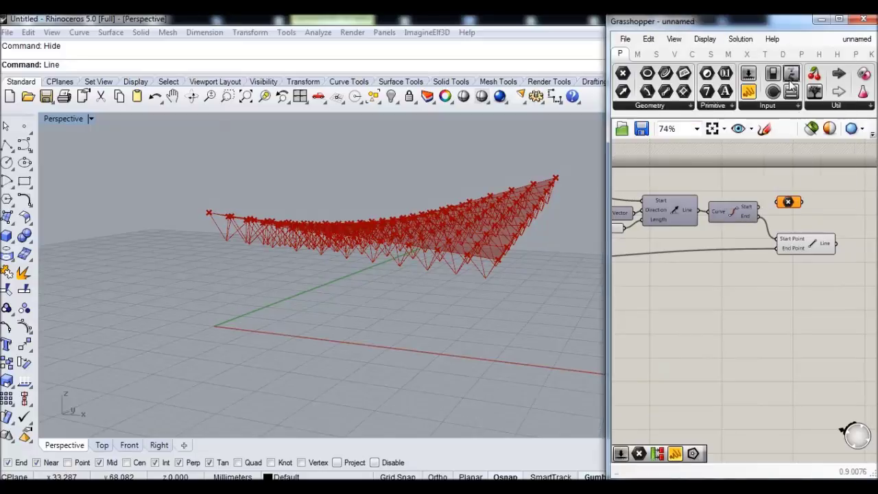
mouse_move(790, 203)
mouse_down()
mouse_move(806, 215)
mouse_move(792, 216)
mouse_up()
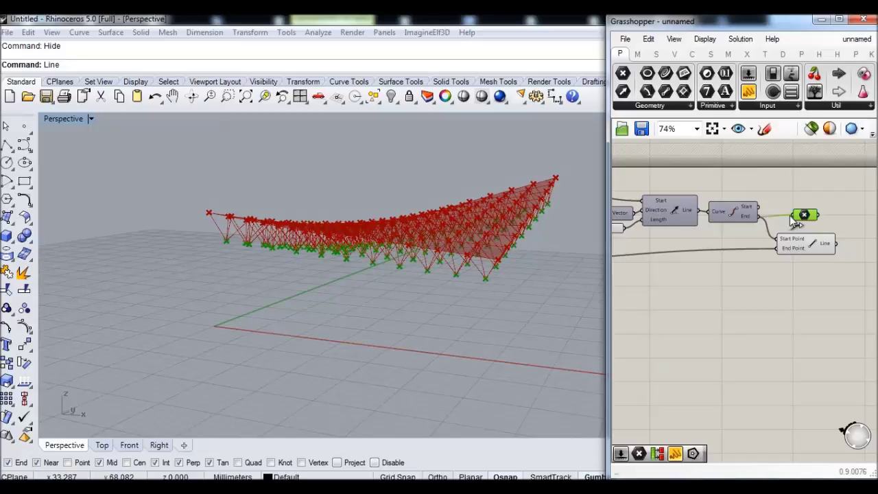
Flatten the data of the Point parameter
right_click(805, 216)
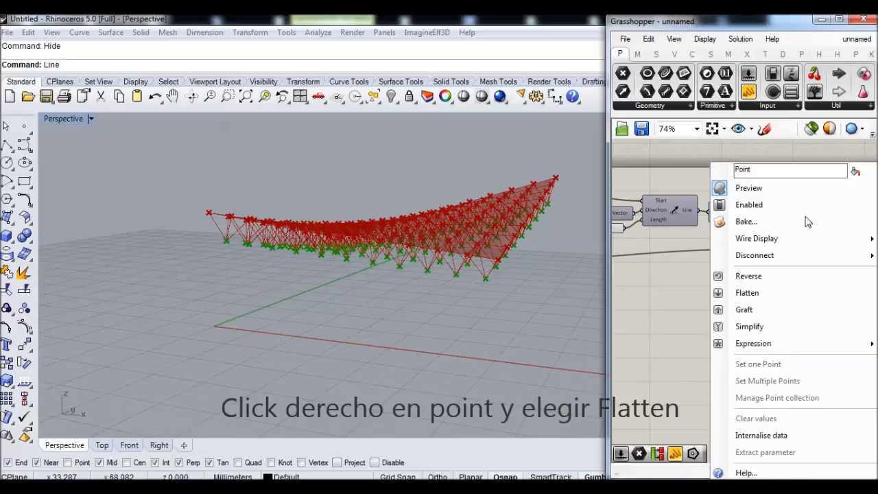
click(791, 298)
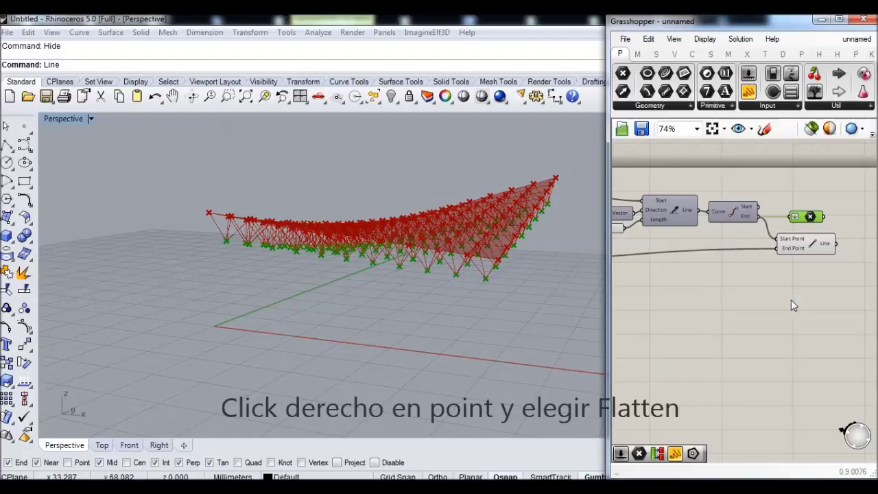
right_drag(791, 300, 721, 299)
click(780, 262)
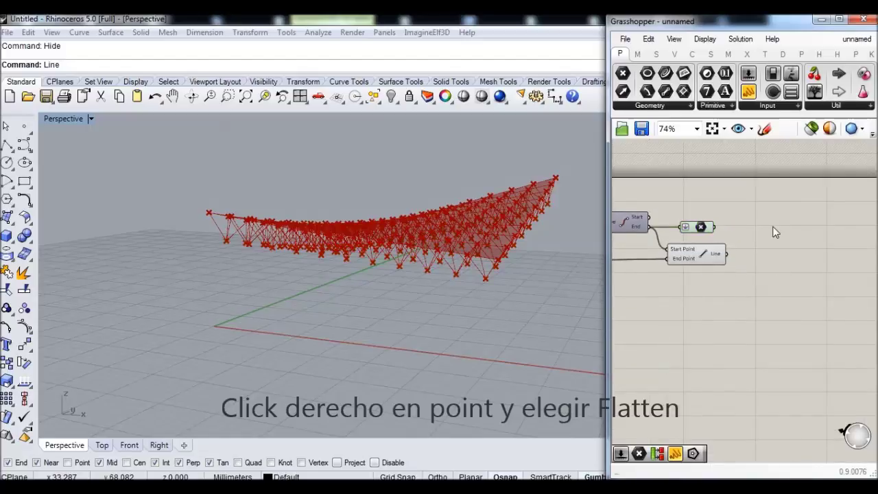
Add a Partition List component and connect the flattened Point parameter to its List input
double_click(775, 232)
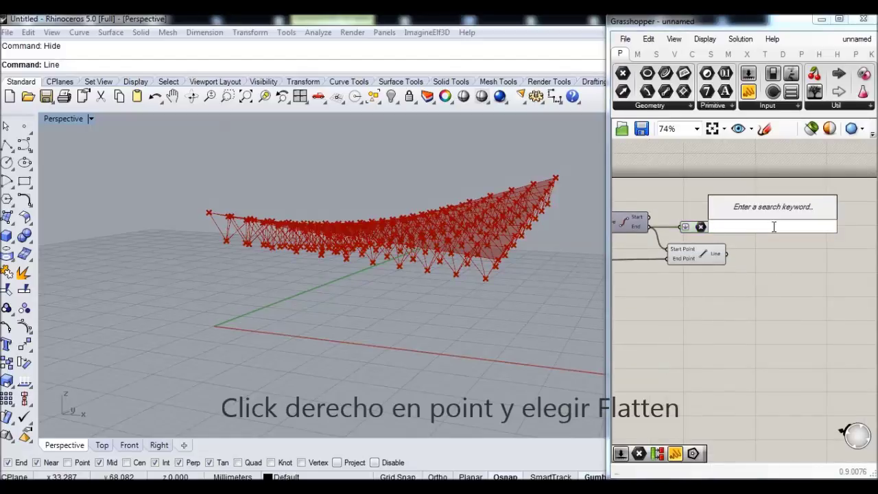
text(partitio)
key(Return)
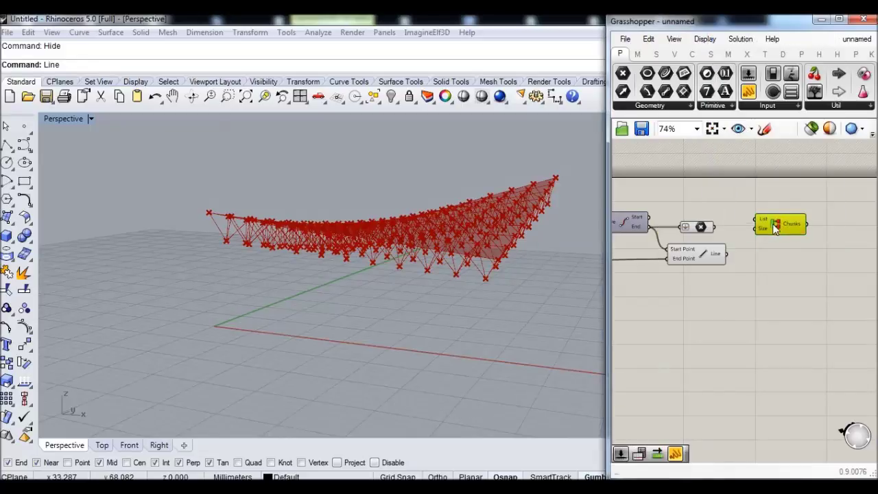
drag(756, 219, 715, 229)
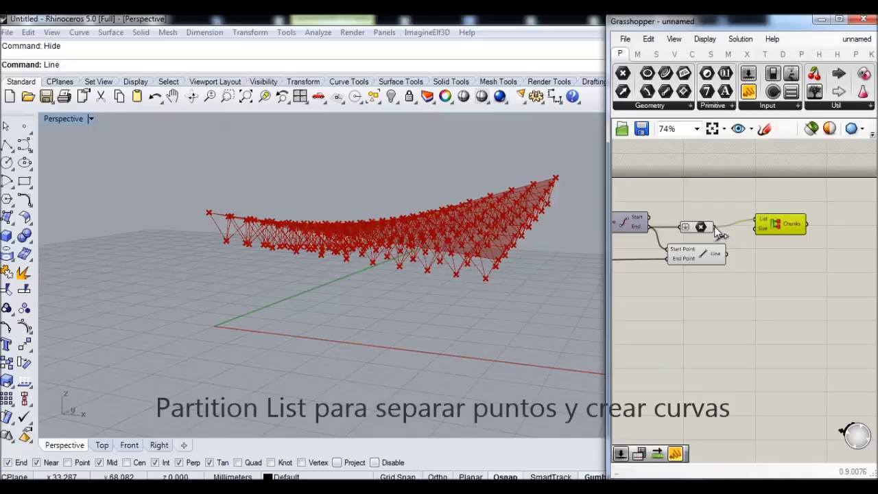
Connect the number slider that drives V Count to the Size input of Partition List as well
click(763, 236)
mouse_move(763, 231)
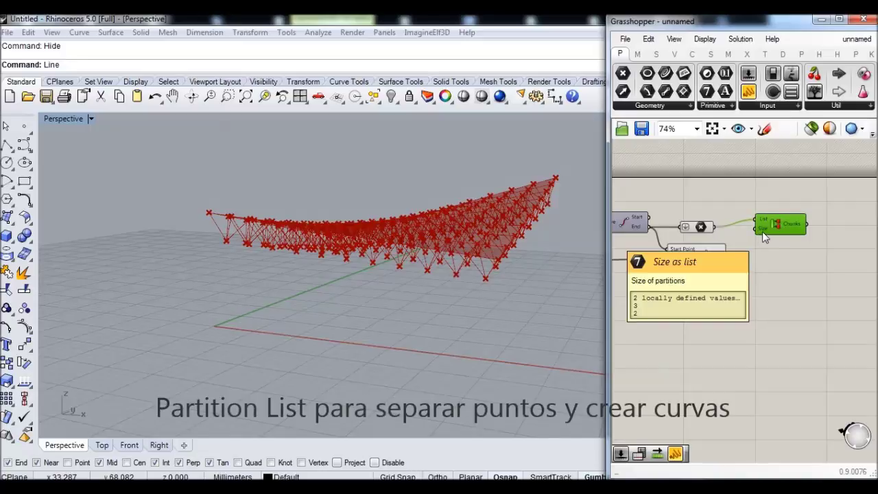
right_drag(750, 237, 767, 227)
scroll(766, 224, down, 4)
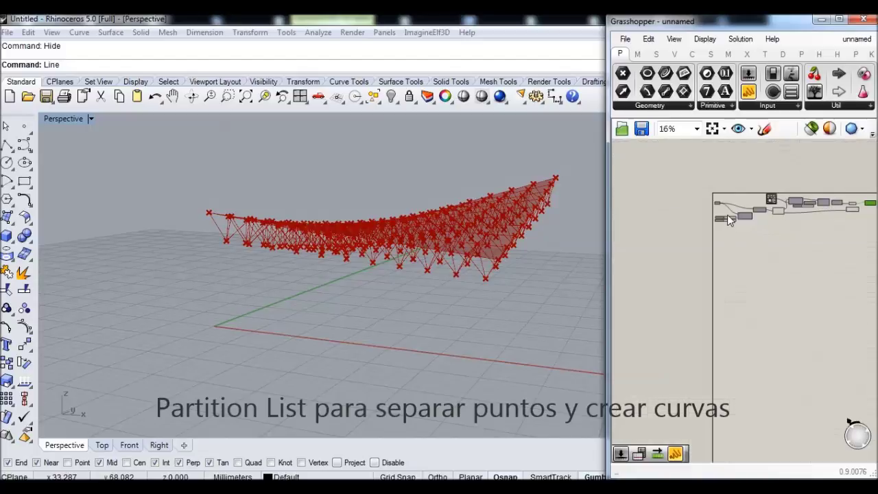
scroll(728, 218, up, 4)
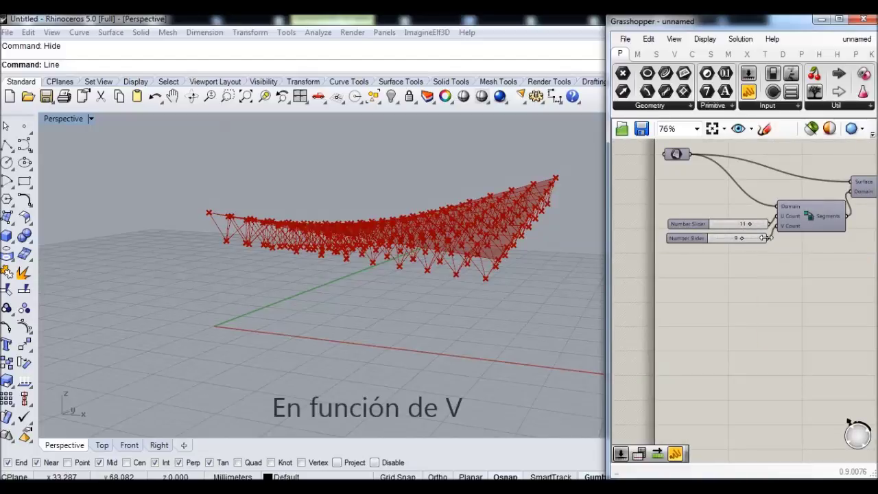
shift+drag(764, 238, 816, 165)
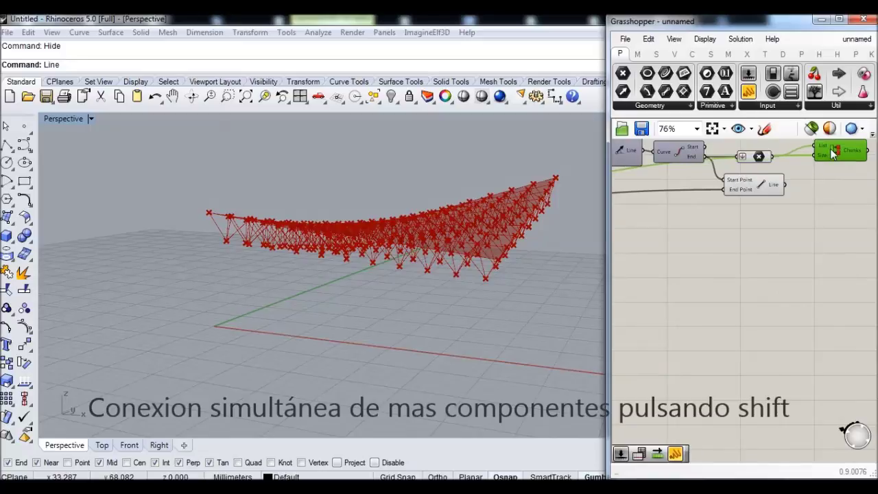
right_drag(815, 164, 780, 246)
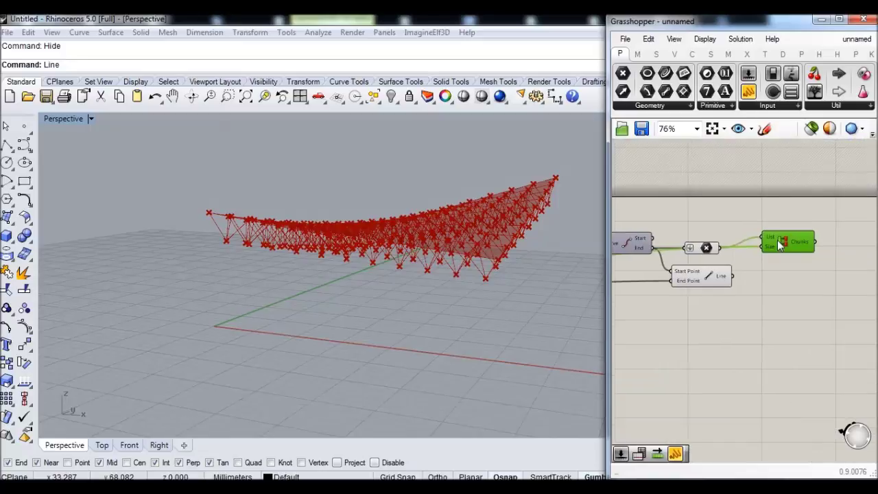
click(786, 294)
Add an Interpolate curve component and connect the Chunks output of Partition List to its Vertices input
double_click(851, 259)
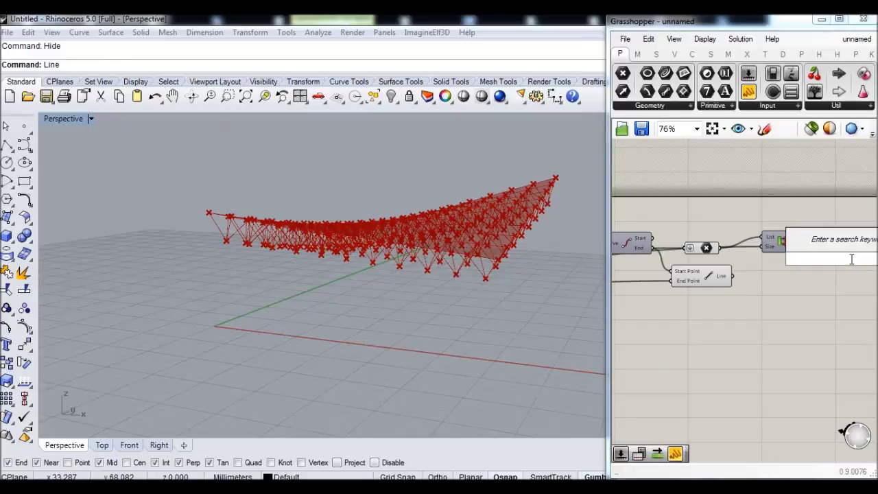
text(interpol)
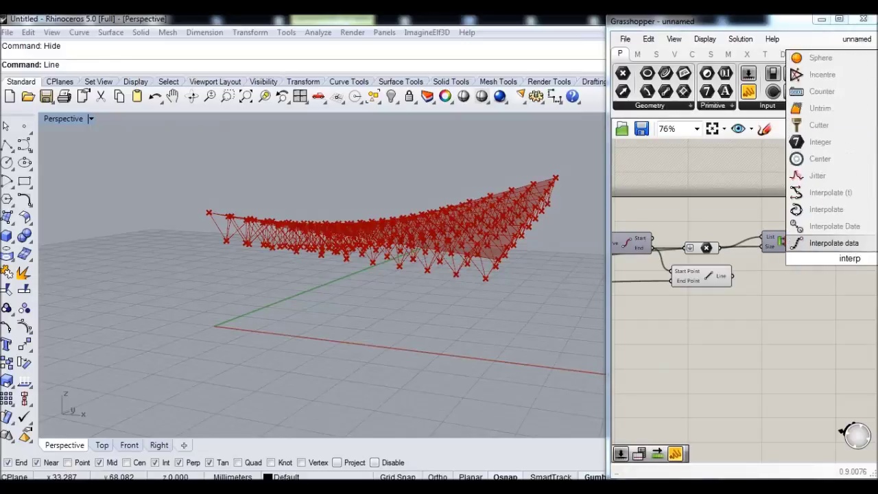
click(843, 210)
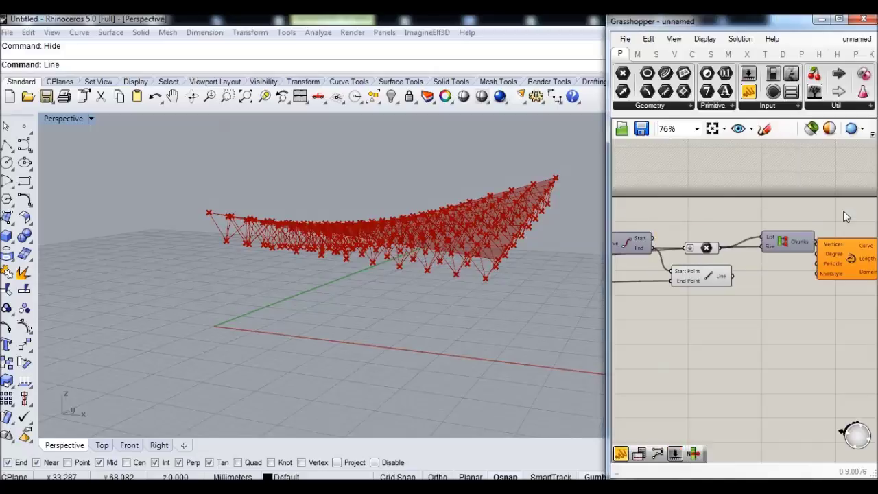
drag(841, 263, 787, 270)
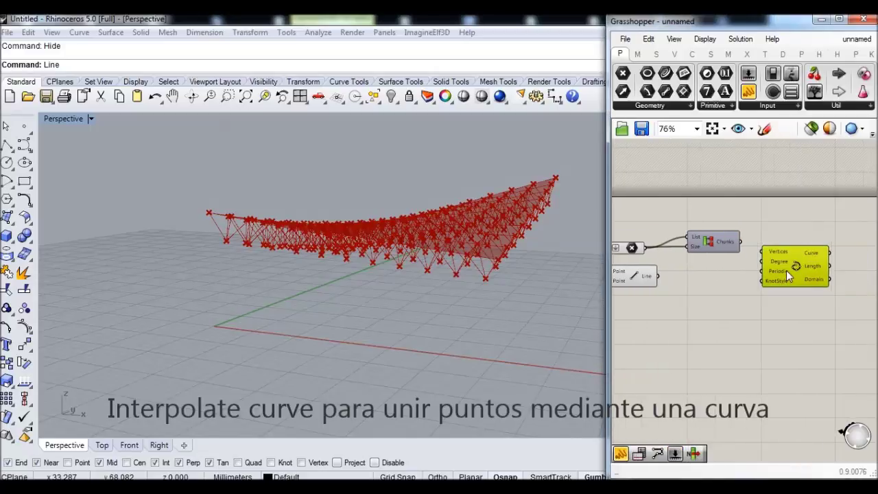
drag(742, 241, 764, 252)
scroll(494, 275, up, 5)
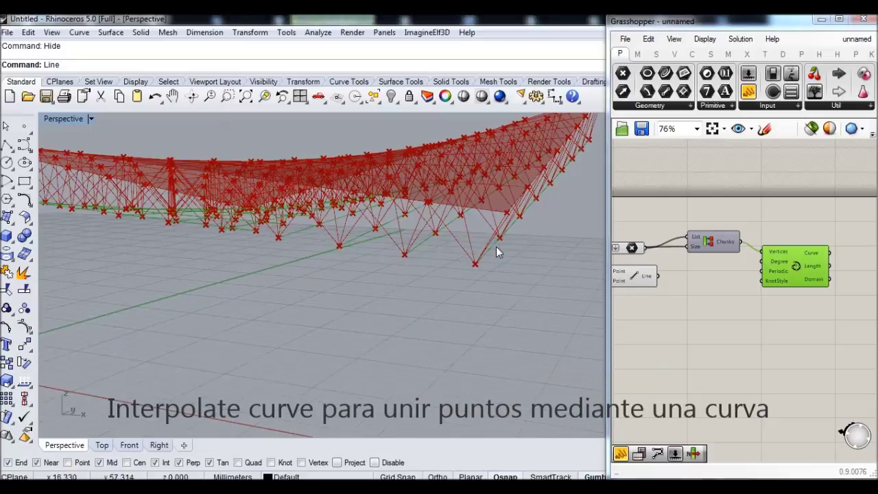
click(833, 282)
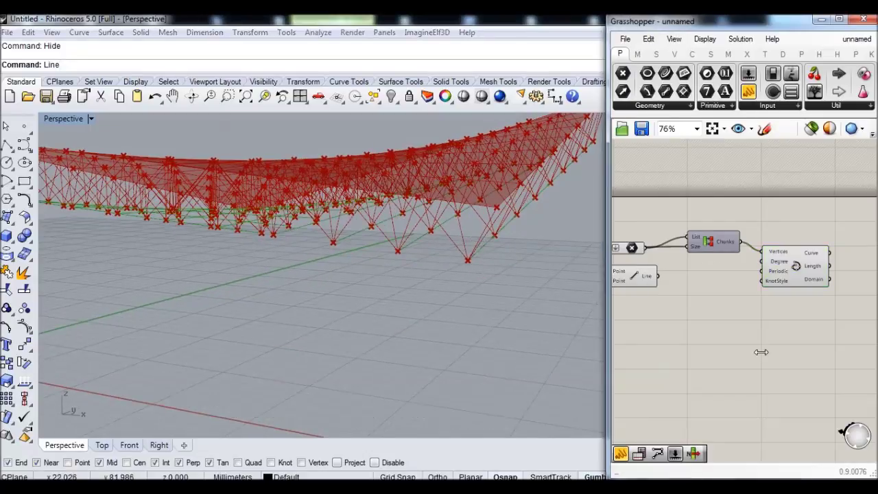
Shift Interpolate down to make room, then add a Flip Matrix component and feed it the Partition List Chunks
drag(802, 273, 805, 310)
click(788, 229)
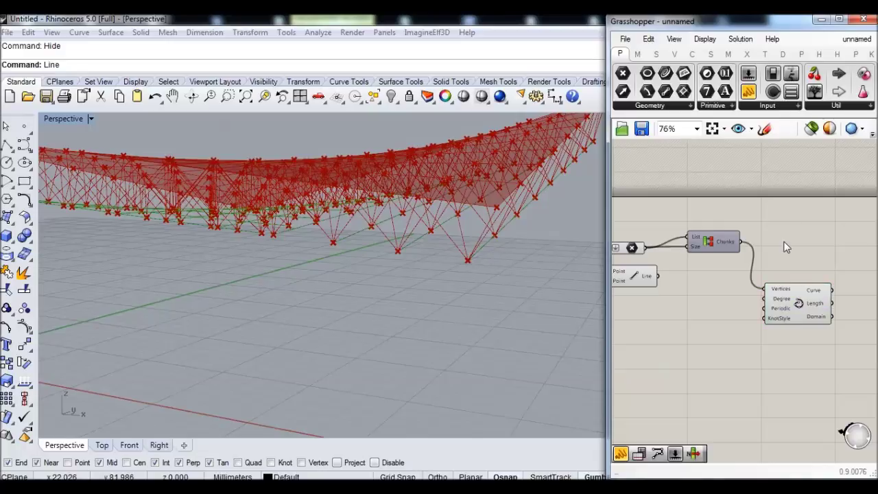
double_click(786, 250)
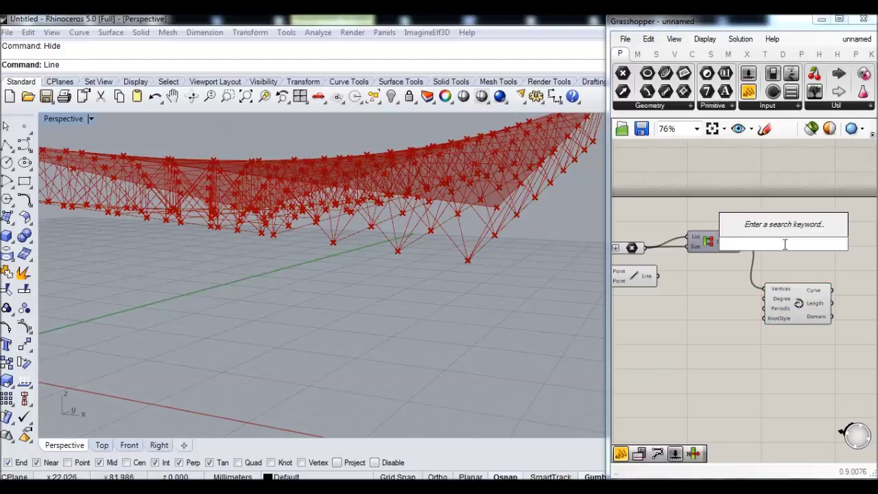
text(flip)
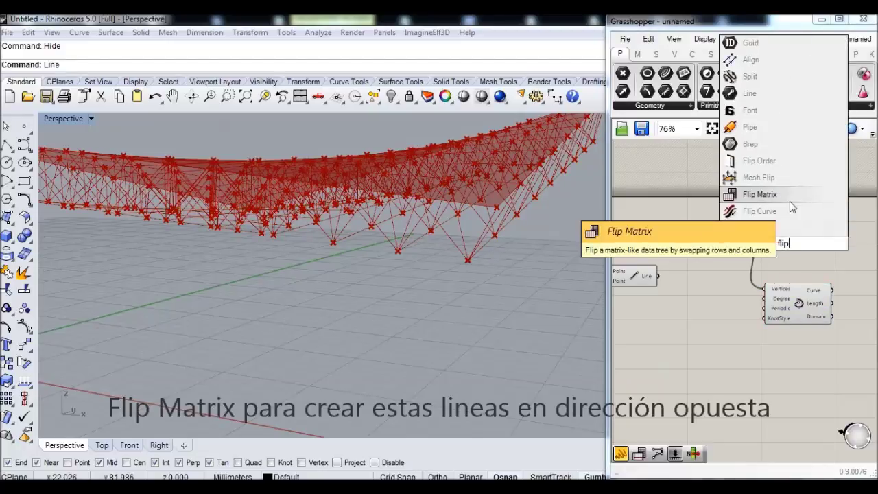
click(790, 199)
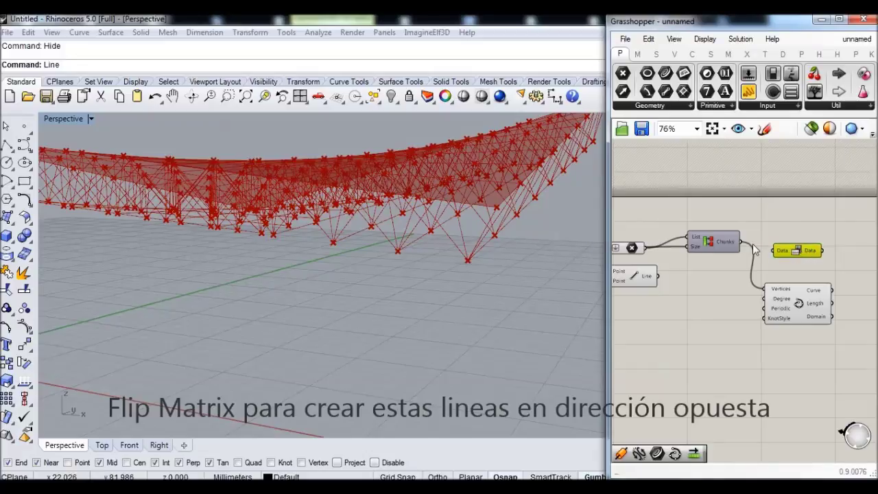
drag(741, 242, 774, 251)
Connect the Flip Matrix data to the Vertices of a second Interpolate component and line up the first Interpolate and Line beneath it
drag(785, 294, 843, 275)
mouse_move(818, 310)
right_drag(503, 266, 505, 295)
mouse_move(818, 324)
mouse_down()
mouse_move(828, 348)
mouse_move(868, 343)
mouse_move(832, 330)
mouse_up()
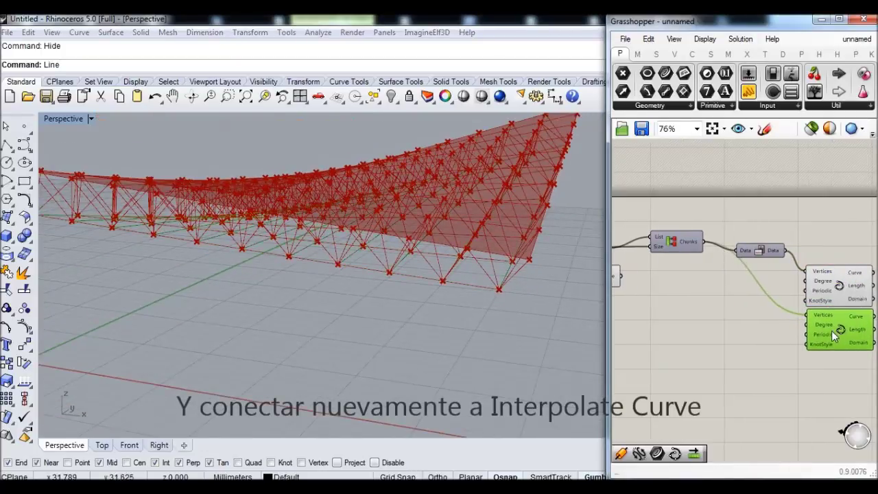
drag(635, 280, 826, 367)
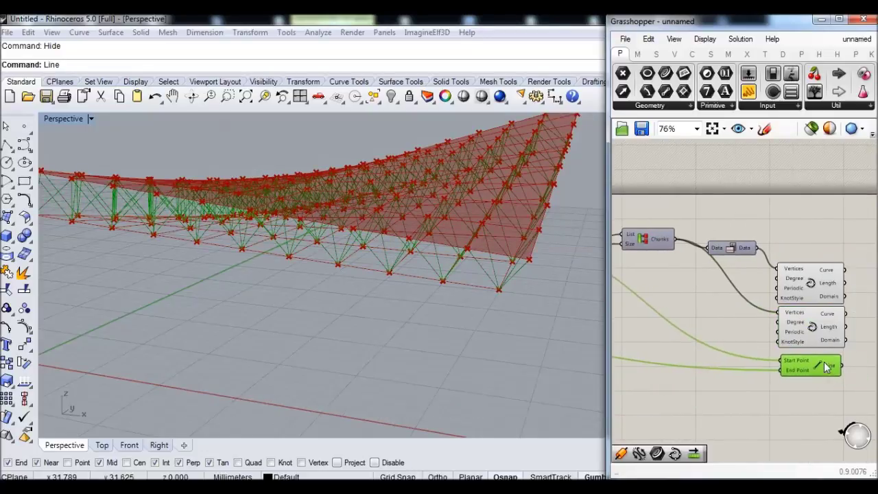
click(822, 211)
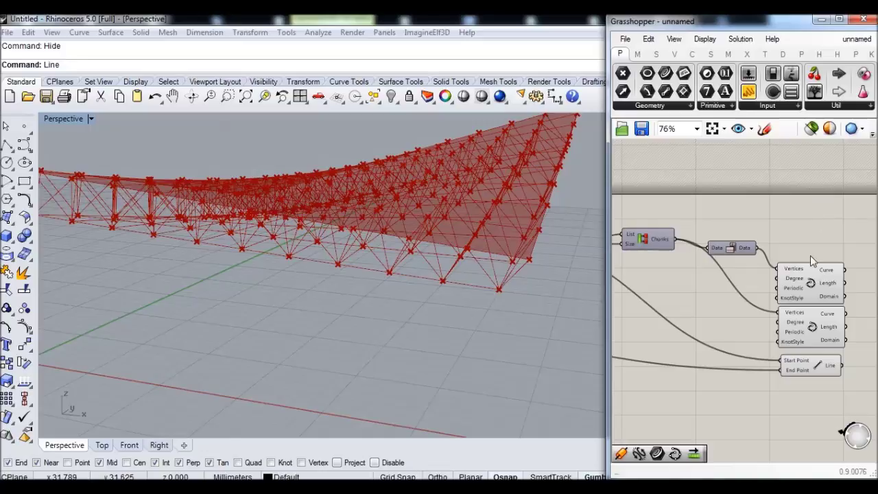
Turn off the preview of the parameter holding the offset panel points that feed Partition List
scroll(813, 275, down, 3)
click(686, 245)
middle_click(688, 245)
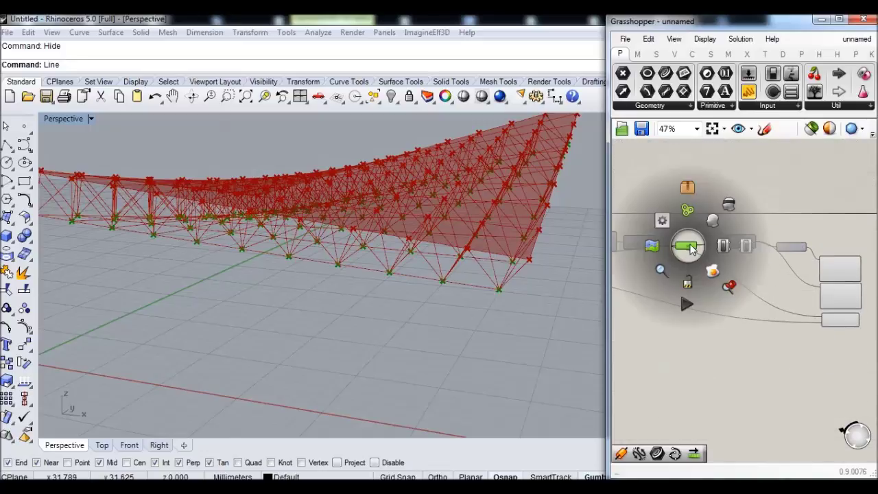
click(729, 205)
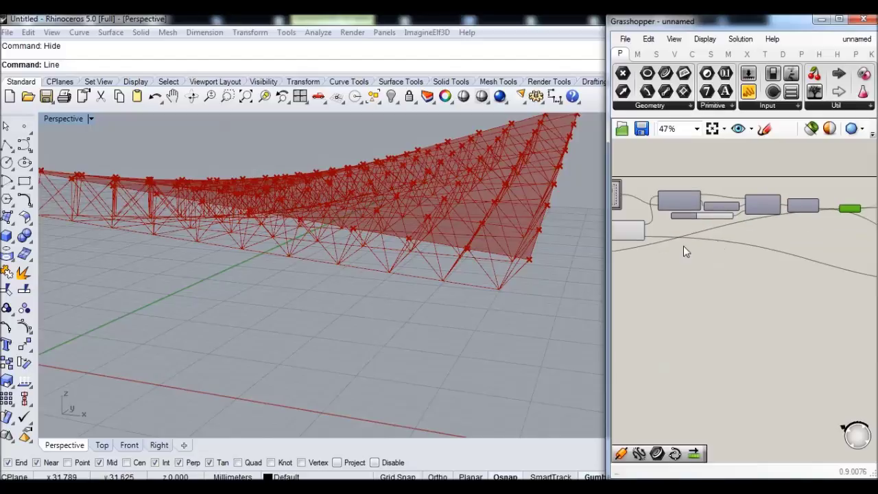
Turn off the preview of the Deconstruct Brep component that outputs the panels' Faces, Edges and Vertices
scroll(728, 244, up, 3)
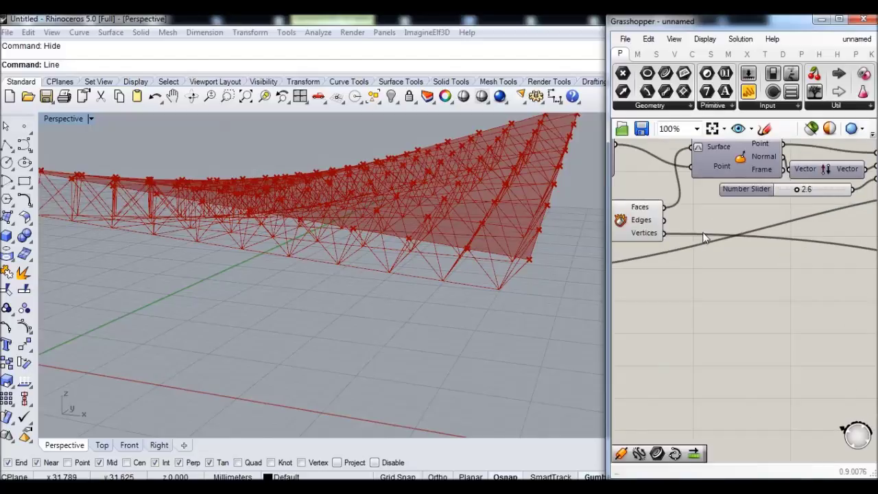
click(646, 225)
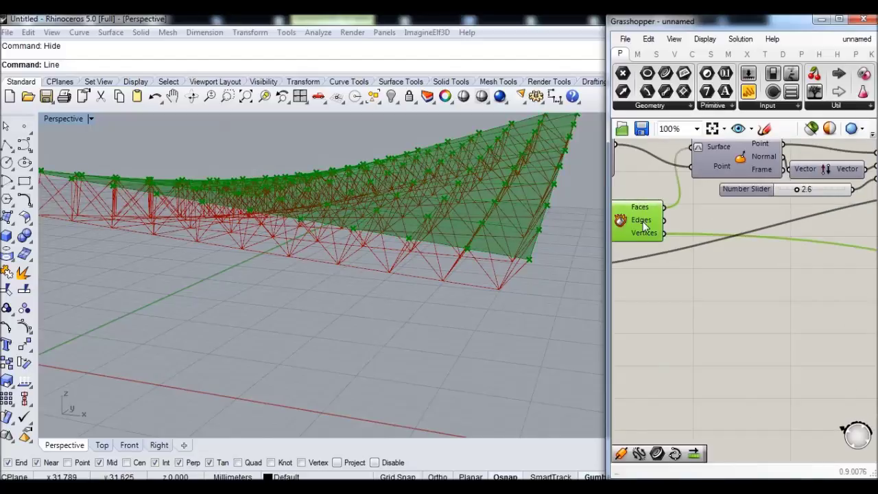
middle_click(680, 221)
click(723, 181)
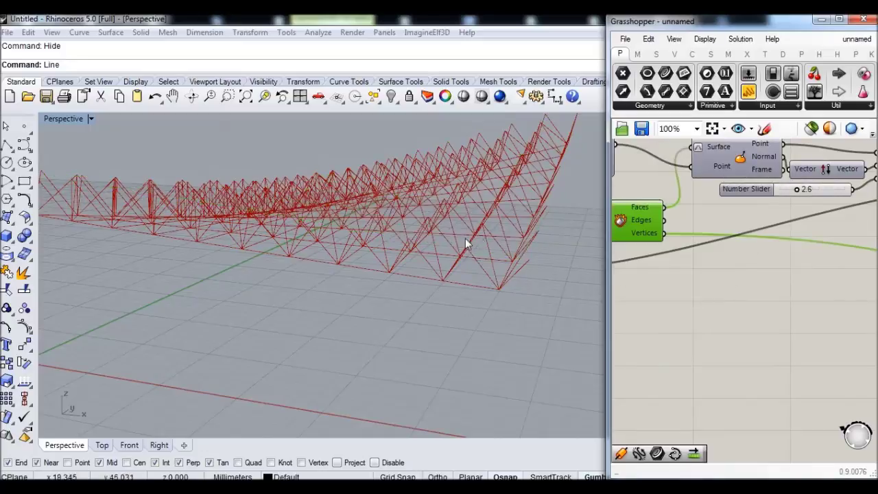
right_drag(469, 231, 467, 288)
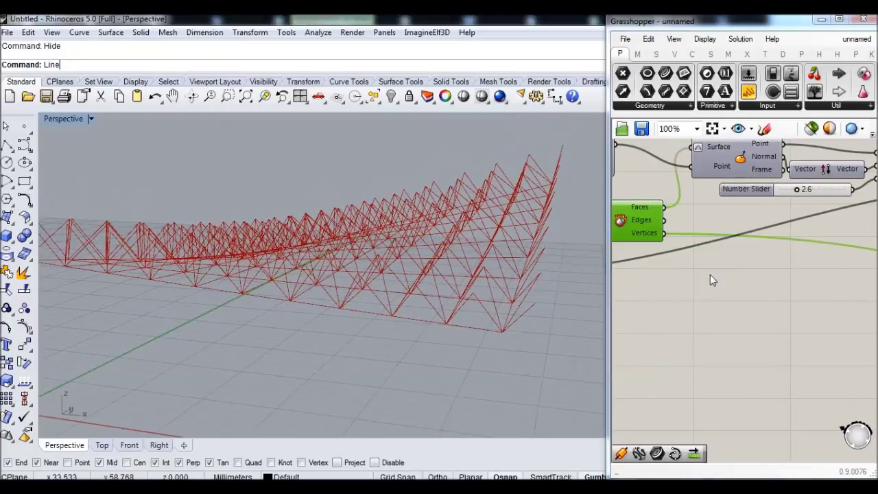
Add a Curve parameter fed by the Deconstruct Brep Edges and place it beneath the Line component
click(710, 275)
double_click(705, 275)
text(cu)
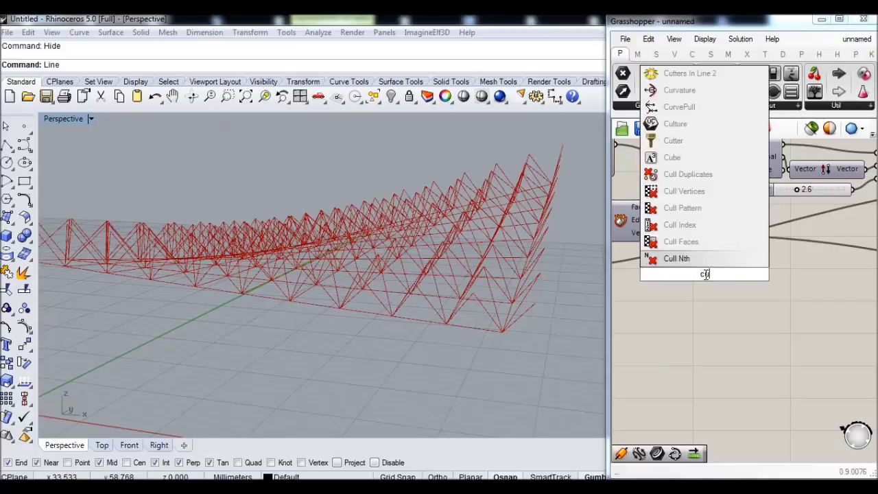
text(rve)
key(Return)
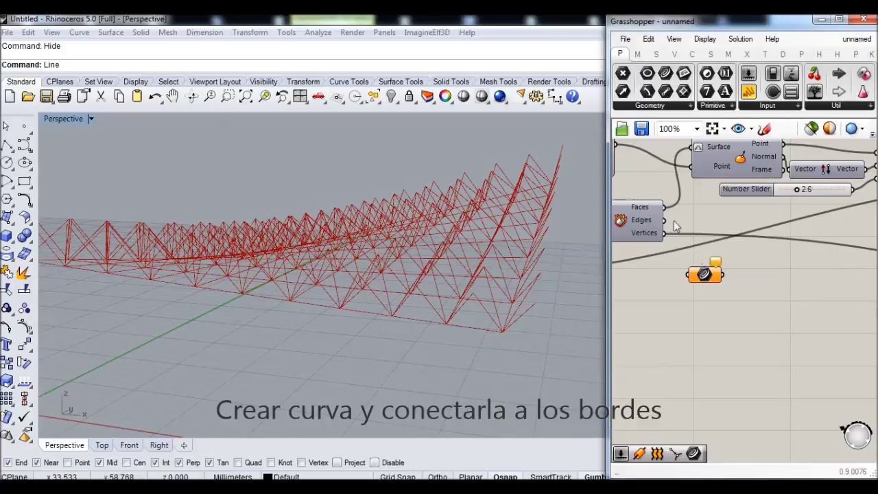
drag(664, 221, 687, 274)
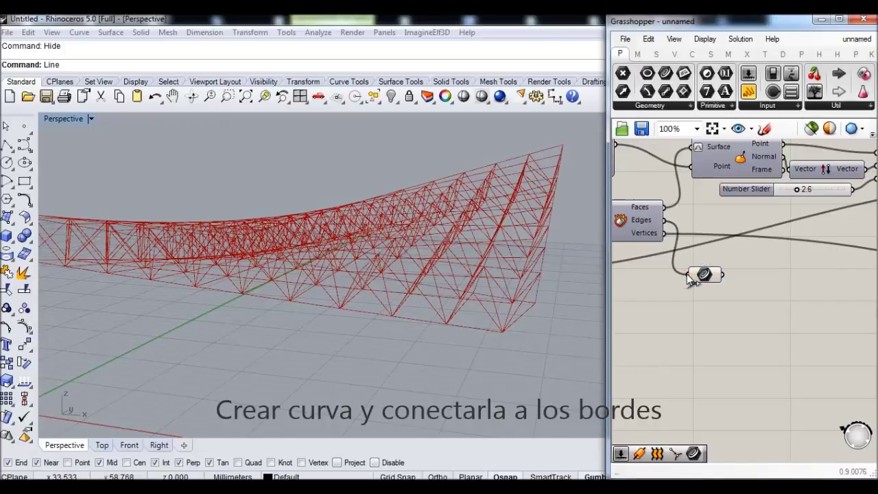
drag(705, 276, 772, 352)
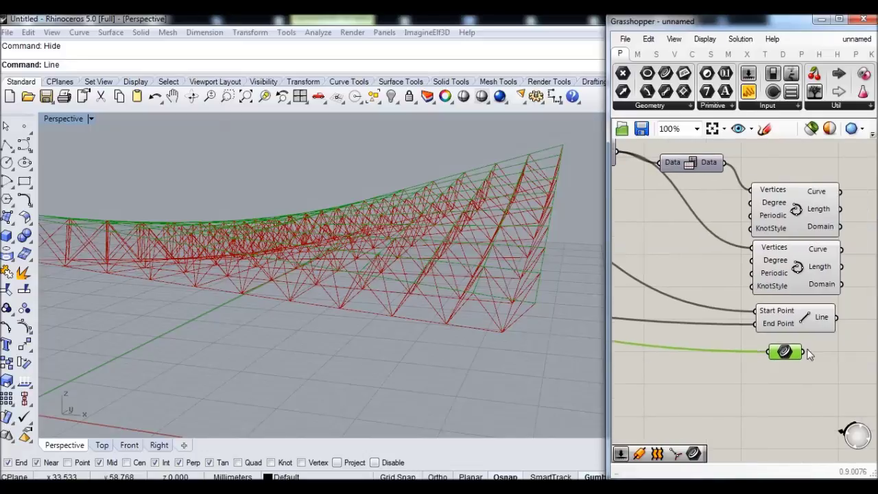
click(835, 346)
Add a Pipe component beyond the Interpolate and Line components
right_drag(769, 351, 719, 355)
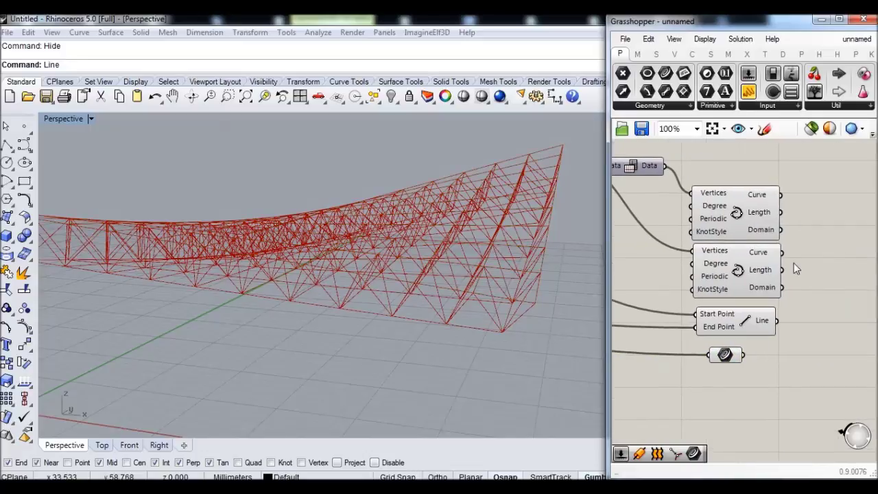
double_click(796, 268)
text(pip)
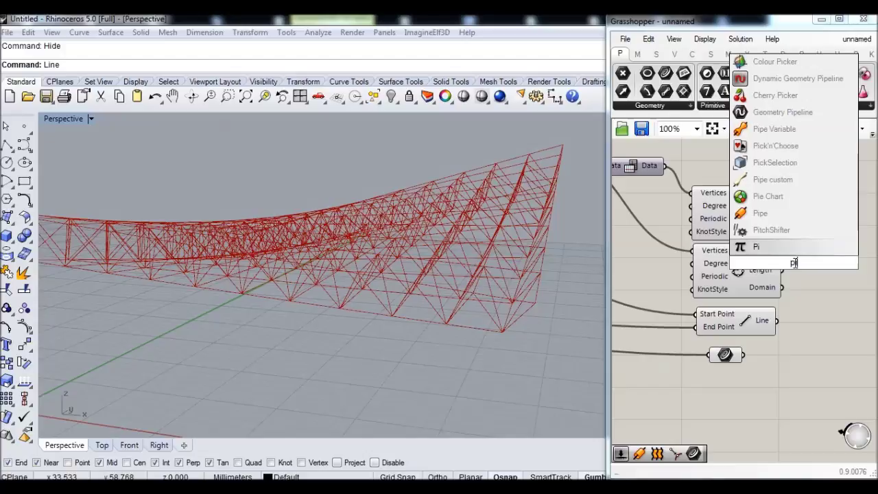
click(783, 248)
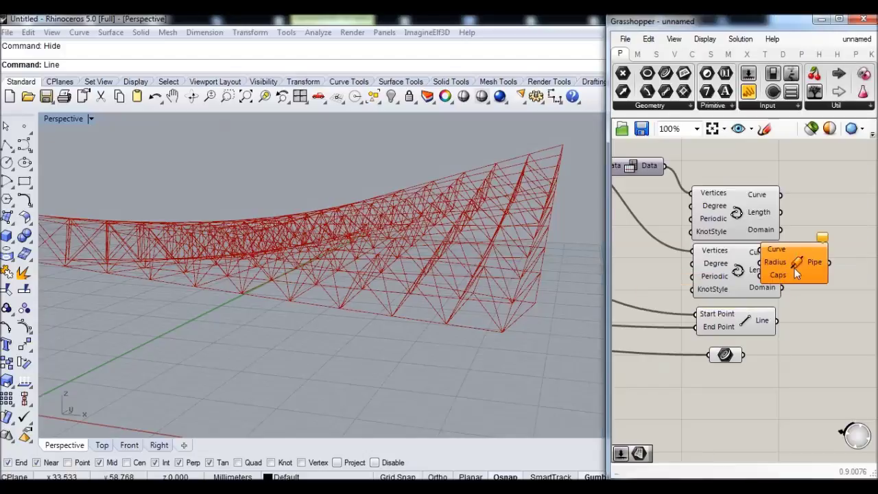
drag(795, 268, 863, 273)
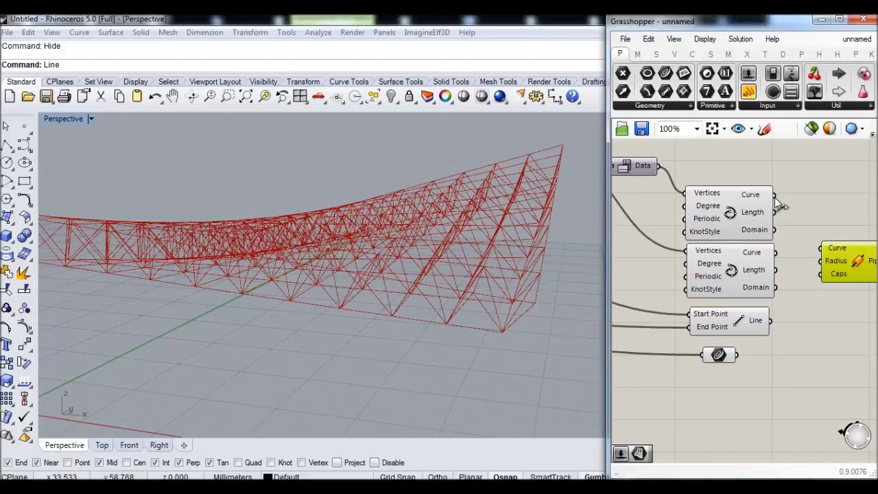
Create a number slider with the value 0.12 and connect it to the Pipe Radius input
click(807, 442)
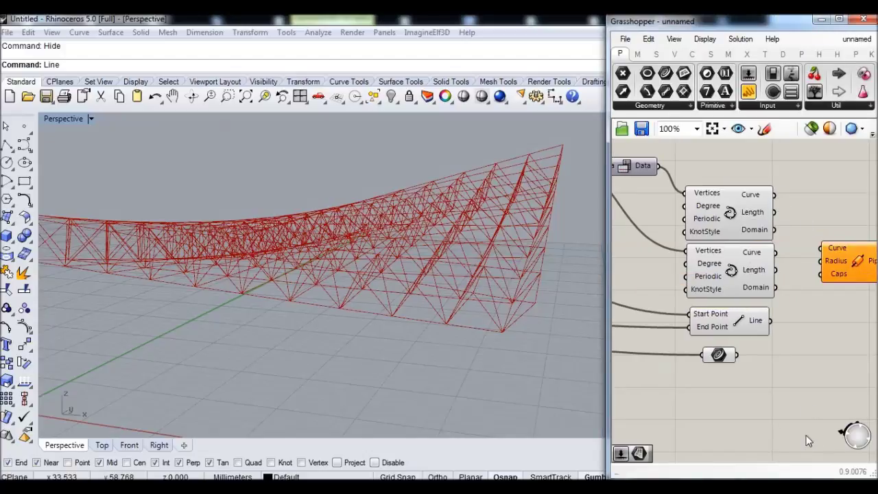
double_click(739, 395)
text(0.12)
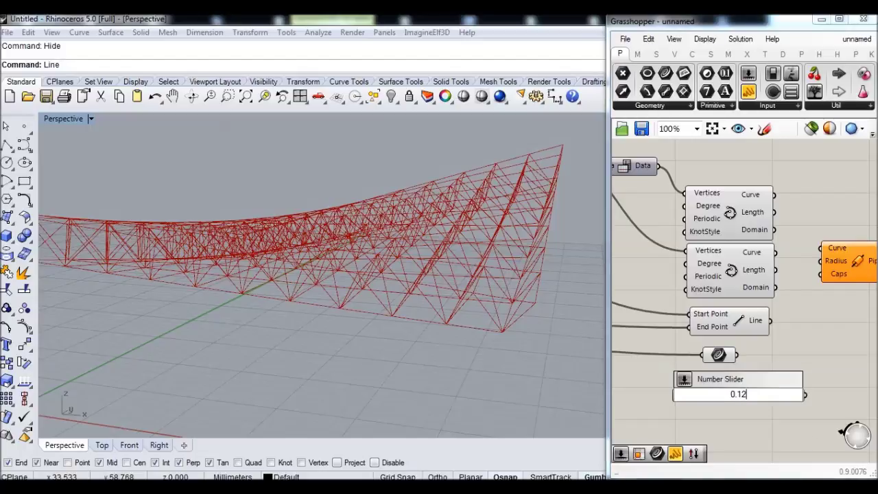
key(Return)
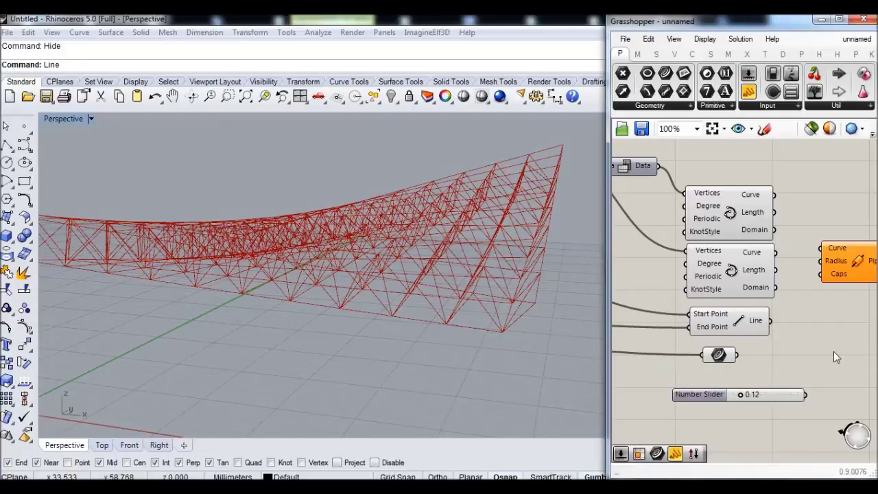
drag(805, 395, 821, 261)
drag(815, 288, 809, 390)
Connect both Interpolate curves, the Line output and the edge Curve parameter together to the Pipe Curve input
drag(822, 247, 774, 195)
drag(837, 262, 843, 250)
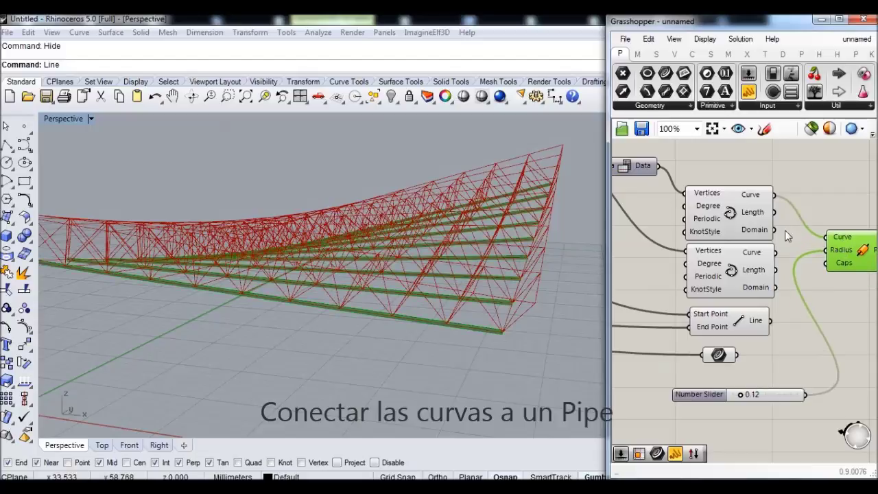
drag(776, 253, 822, 245)
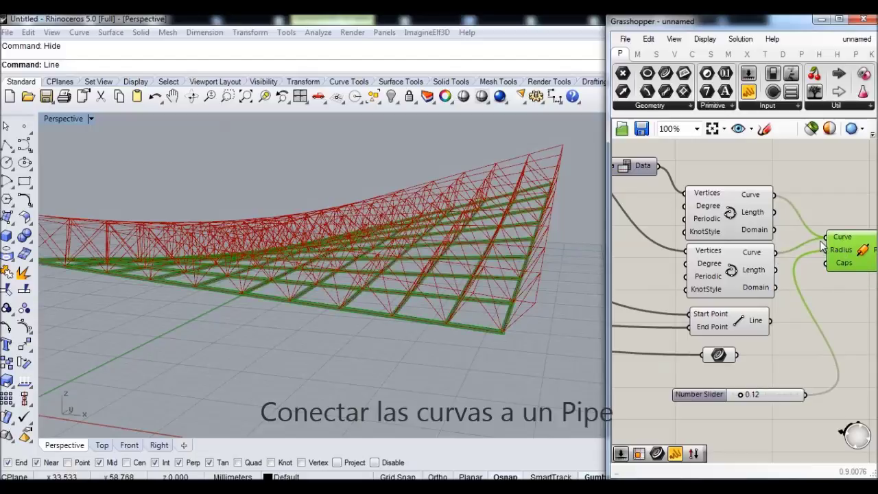
drag(771, 322, 824, 239)
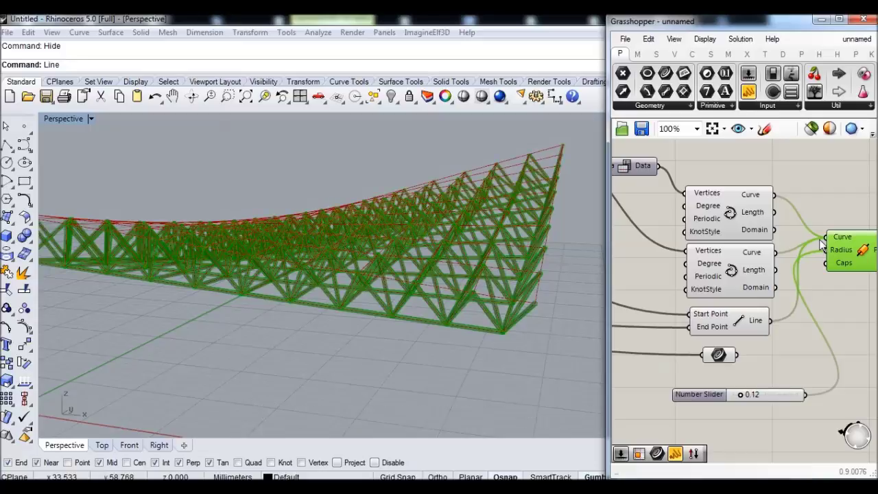
drag(738, 355, 825, 237)
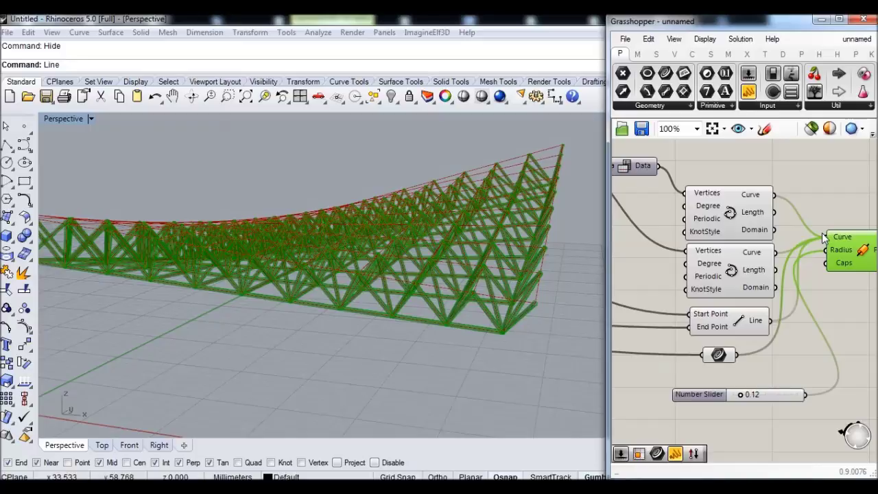
Turn off the preview of both Interpolate components, the Line component and the edge Curve parameter, leaving Pipe previewed
scroll(770, 292, down, 2)
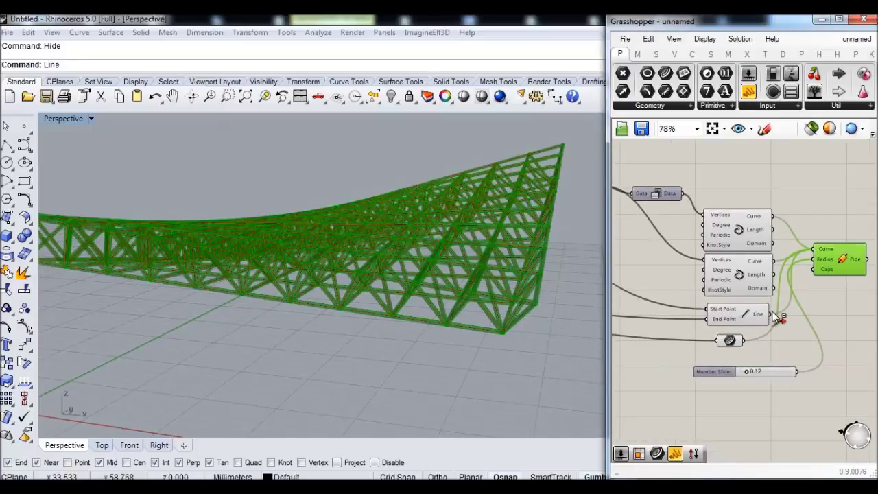
drag(784, 273, 824, 273)
click(795, 218)
drag(730, 360, 671, 242)
middle_click(678, 242)
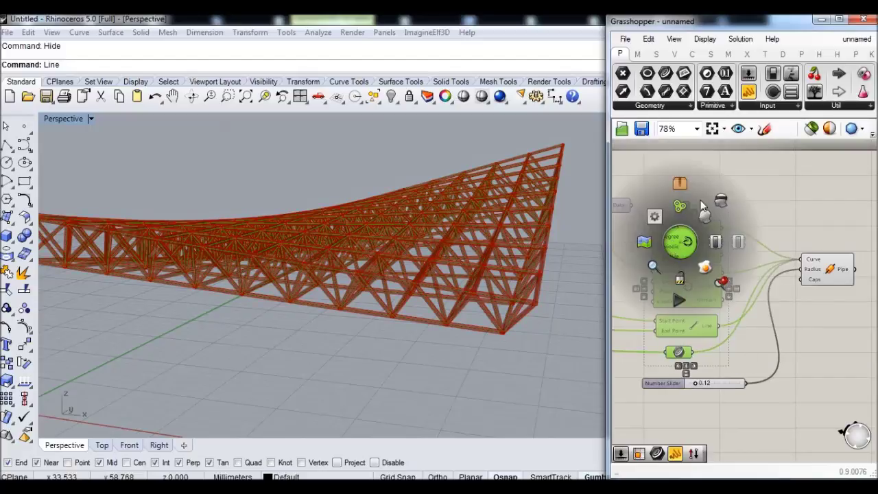
click(720, 200)
click(786, 321)
Set the number slider driving the pipe radius to 0.08
right_drag(442, 317, 387, 333)
scroll(461, 323, down, 3)
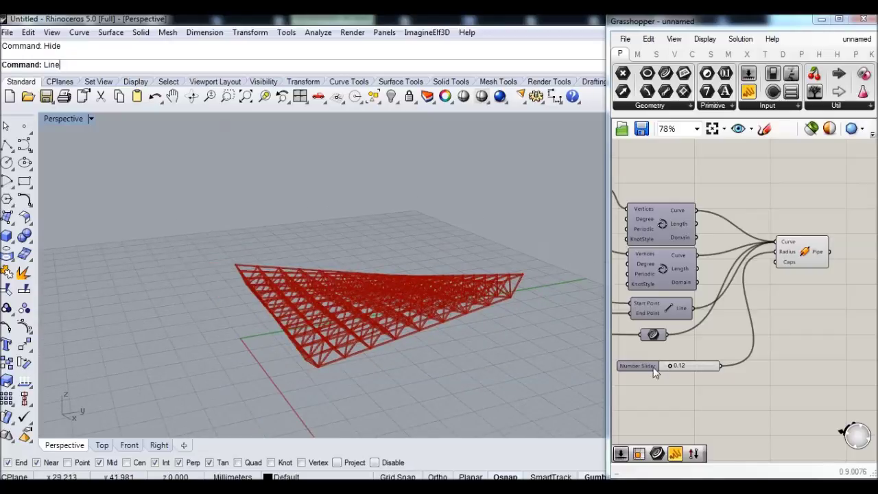
drag(670, 367, 671, 367)
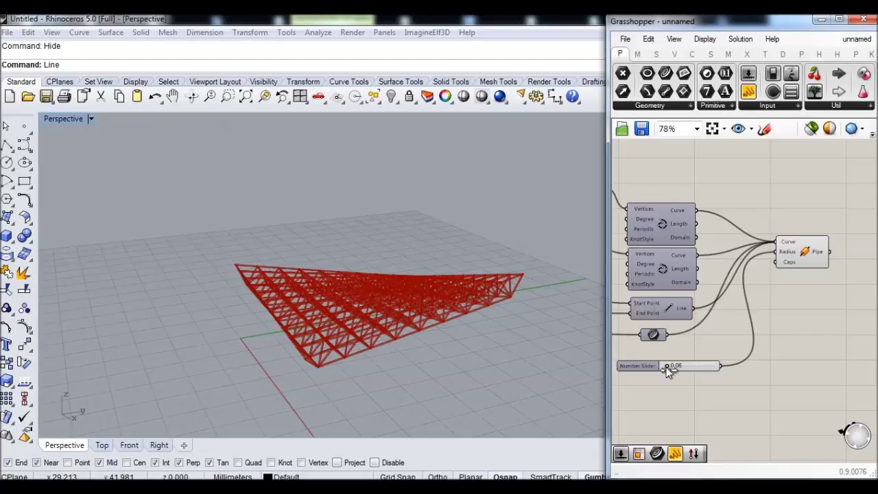
drag(668, 367, 670, 367)
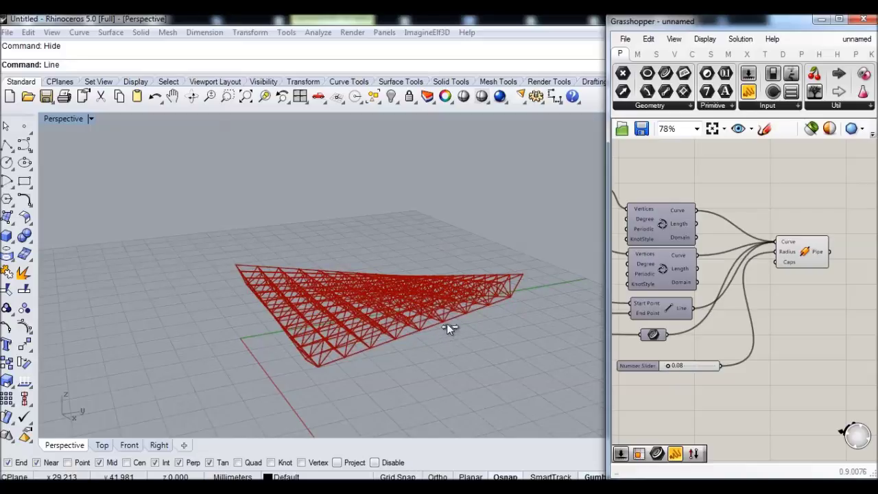
Nudge the Pipe component down slightly and show the hidden base surface in Rhino
right_drag(403, 266, 449, 289)
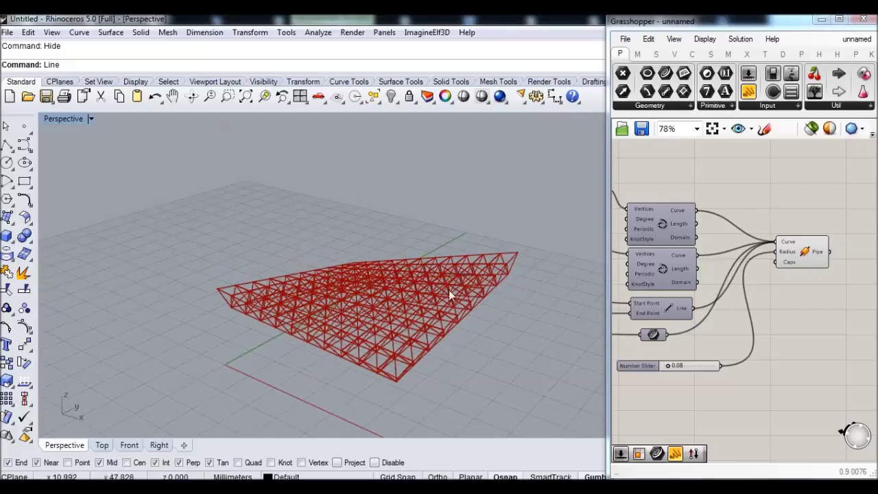
drag(798, 257, 797, 263)
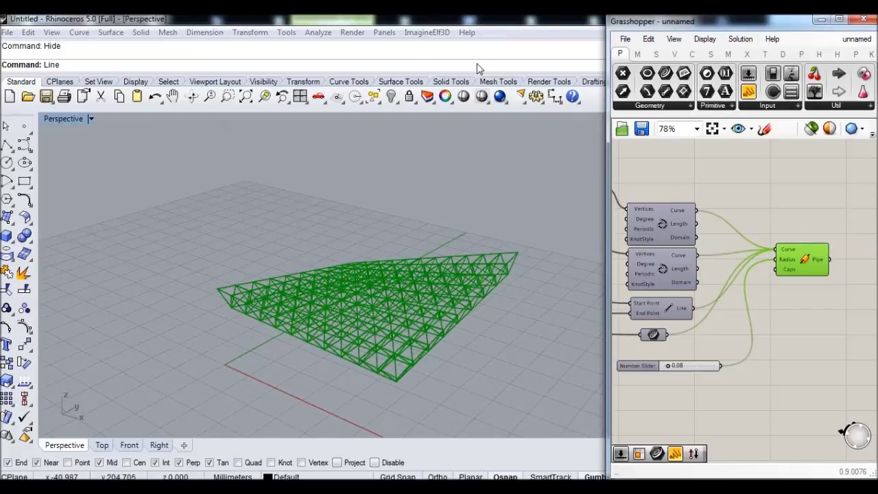
key(Escape)
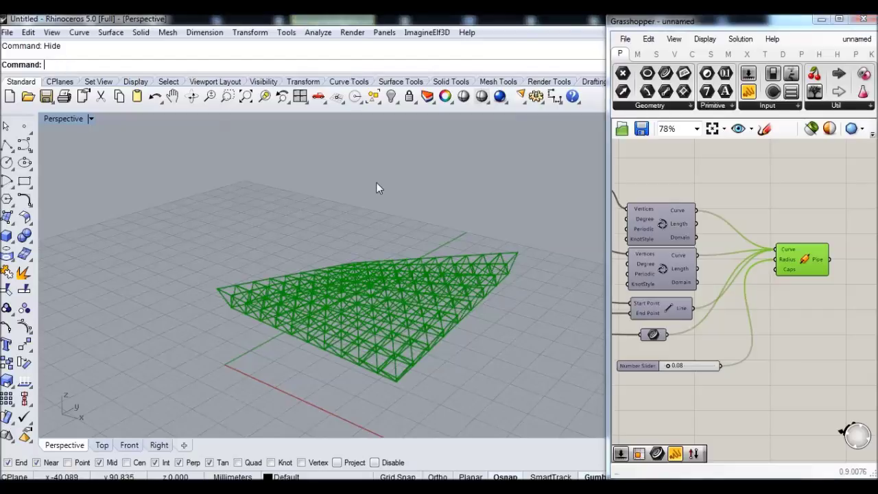
text(Sho)
key(Return)
right_drag(399, 343, 407, 340)
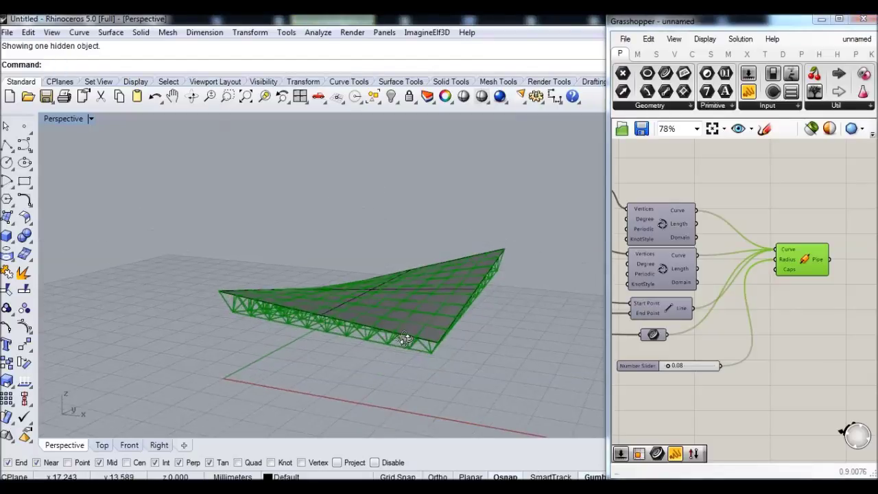
Turn on the control points of the base surface with PointsOn
click(433, 325)
text(PointsOn)
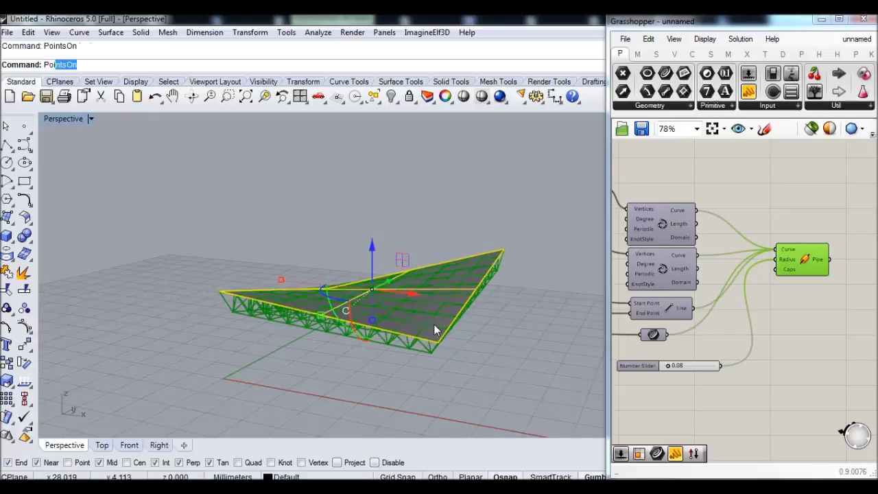
key(Return)
Lower the surface's raised far corner control point along Z and shift it outward along X
click(504, 251)
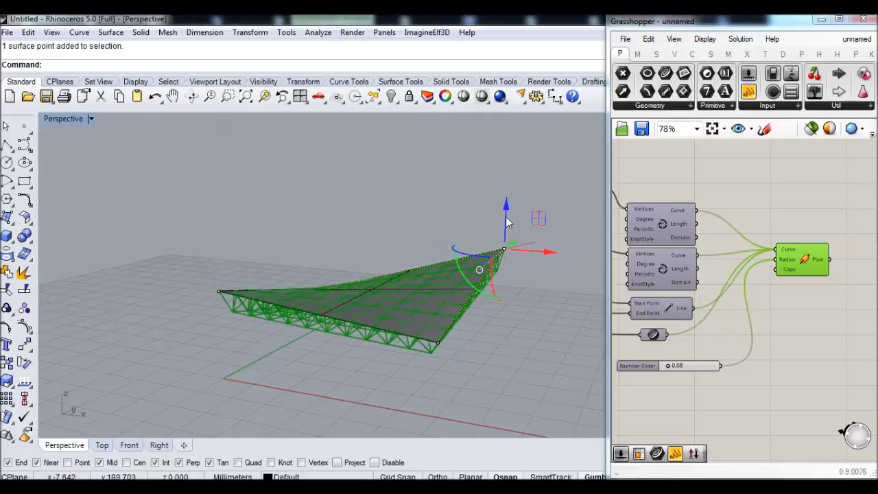
drag(508, 219, 516, 293)
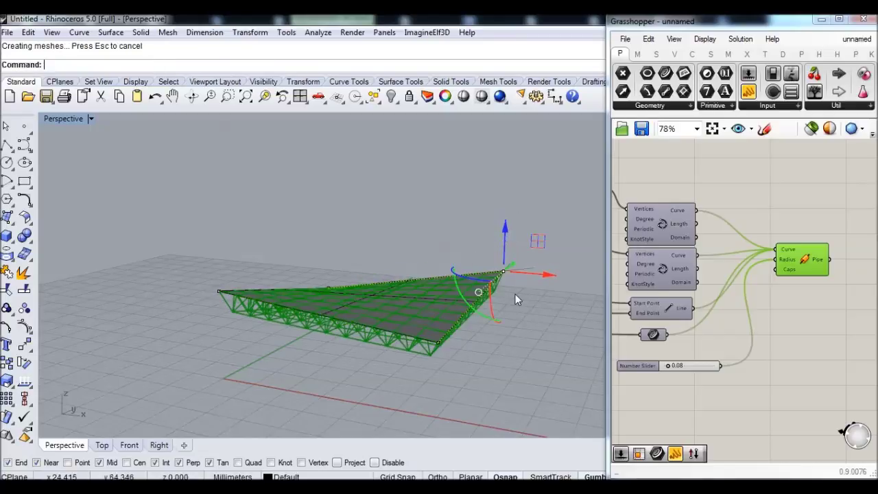
right_drag(490, 308, 550, 284)
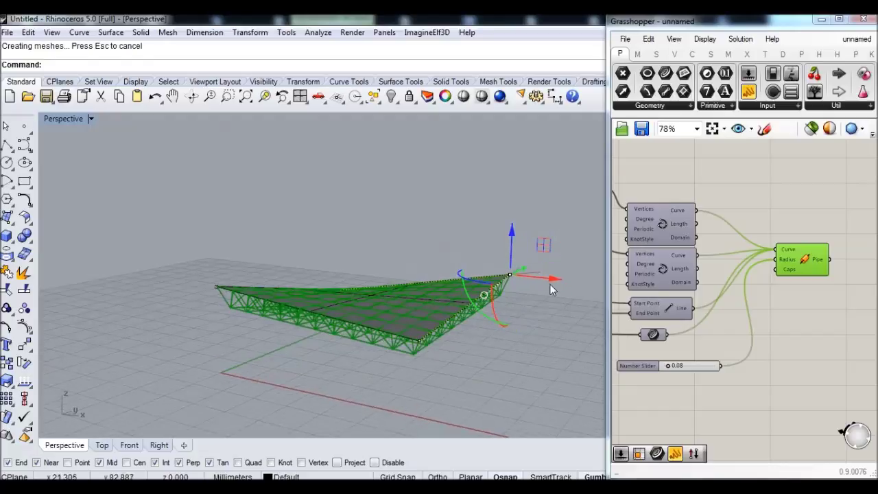
drag(537, 276, 559, 283)
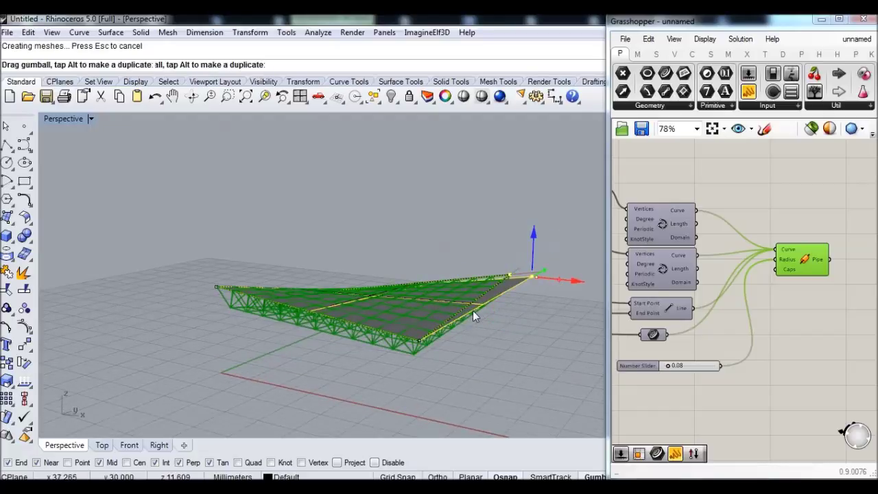
Shift the base surface's near left corner control point outward along the negative X direction
right_drag(399, 286, 470, 319)
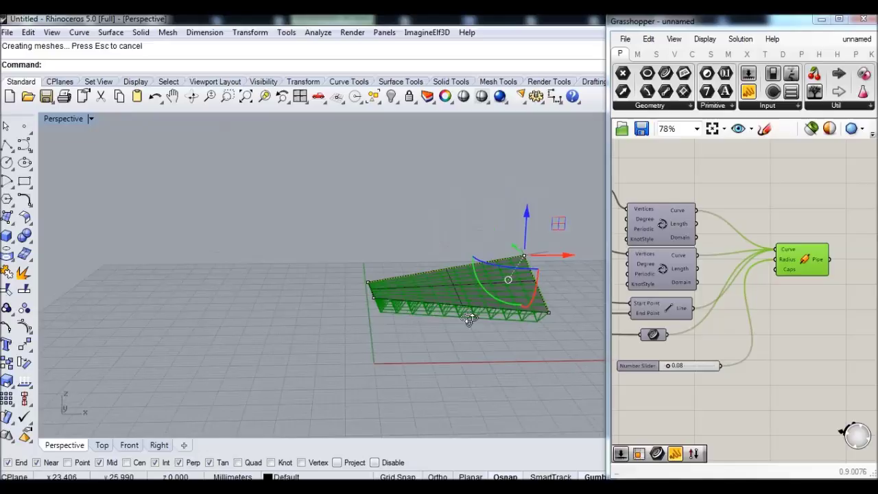
click(373, 300)
drag(394, 303, 341, 304)
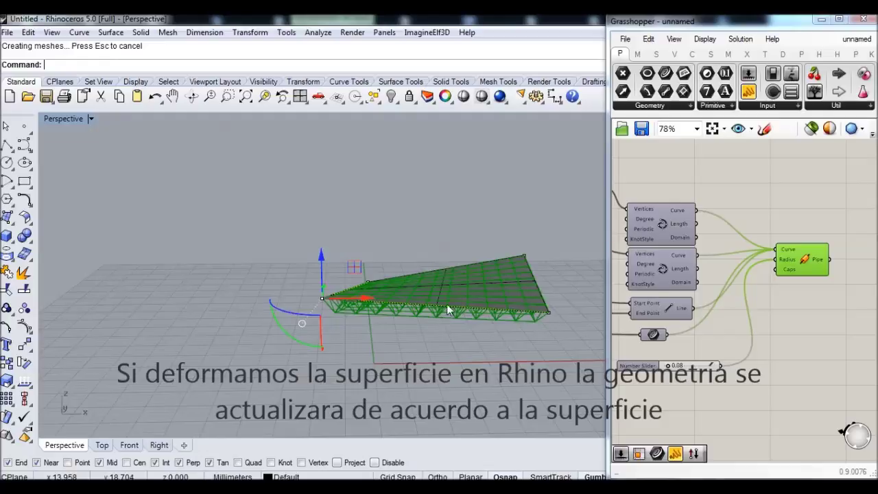
Raise the base surface's rear left corner control point slightly along Z
right_drag(446, 305, 345, 276)
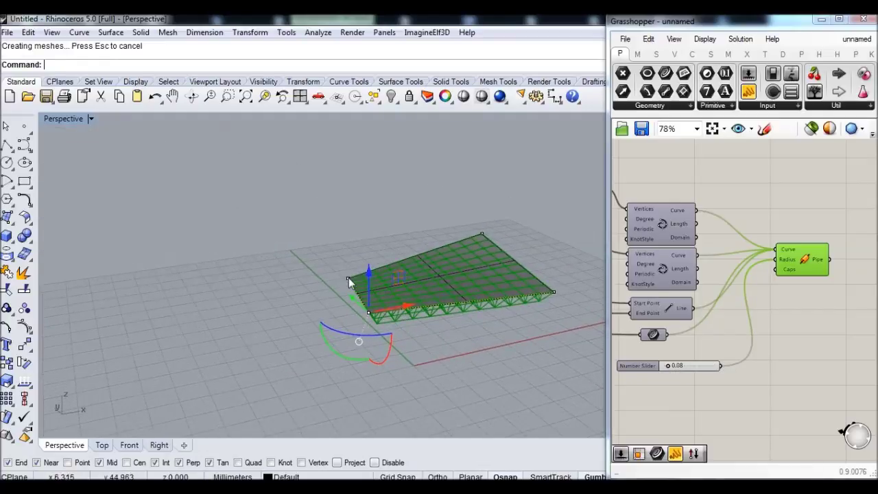
click(349, 279)
drag(348, 260, 350, 245)
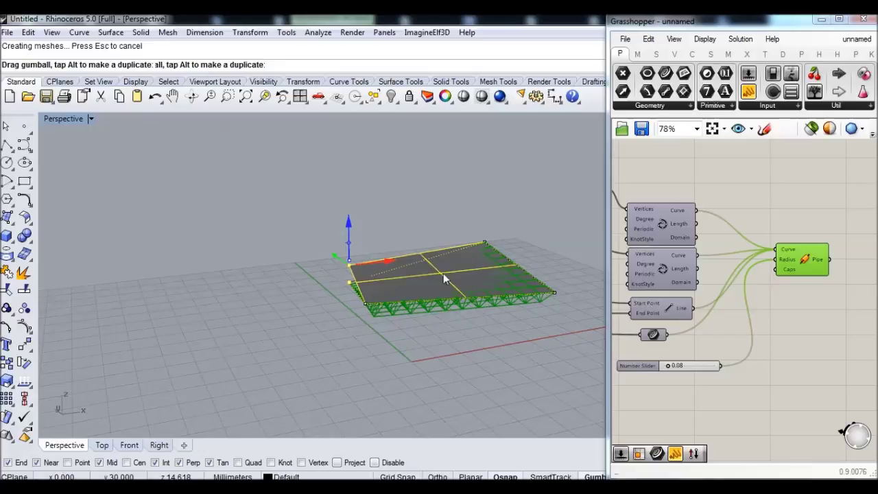
right_drag(422, 248, 397, 269)
right_drag(407, 339, 367, 371)
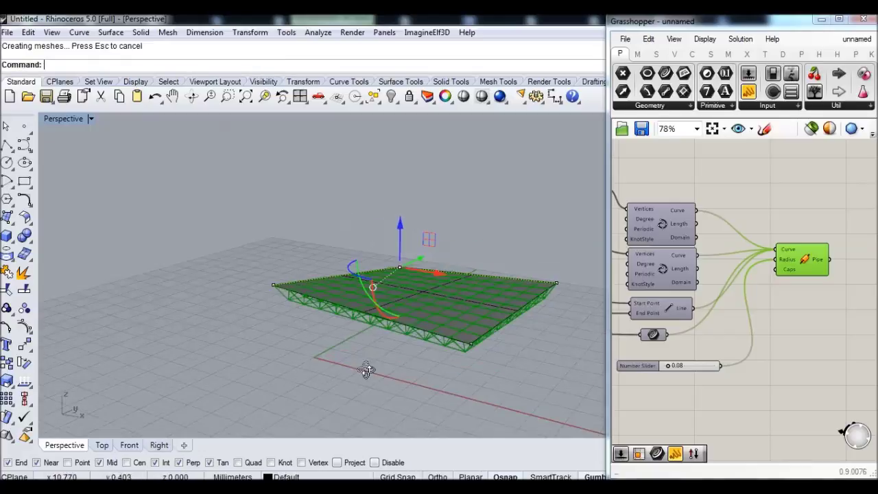
Hide the base surface in Rhino and deselect the Pipe component in Grasshopper
click(441, 359)
right_drag(440, 360, 467, 312)
click(473, 291)
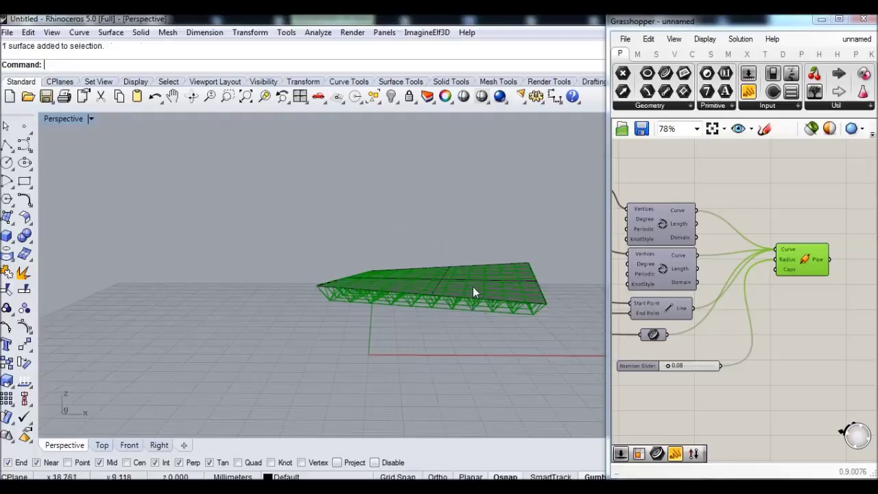
text(Hide)
key(Return)
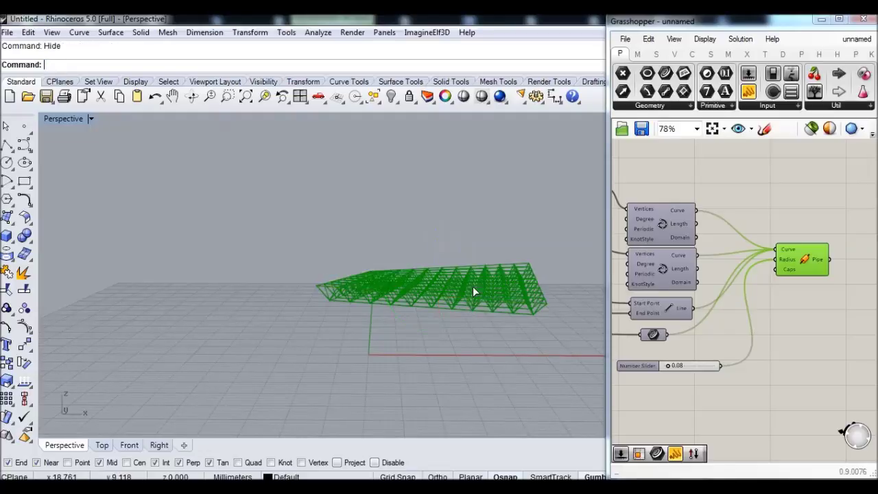
right_drag(466, 275, 597, 300)
click(825, 301)
right_drag(484, 358, 464, 353)
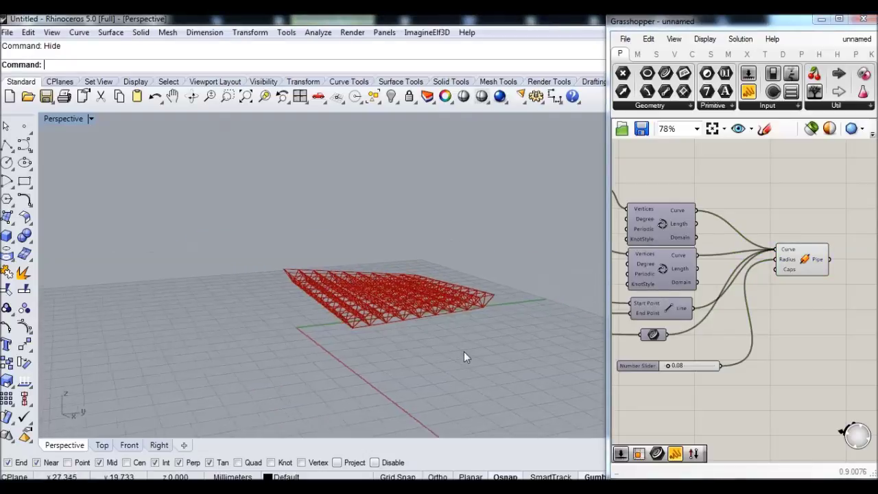
Show the hidden base surface and rebuild it with 4 points and degree 3 in both U and V, deleting the input
text(Show)
key(Return)
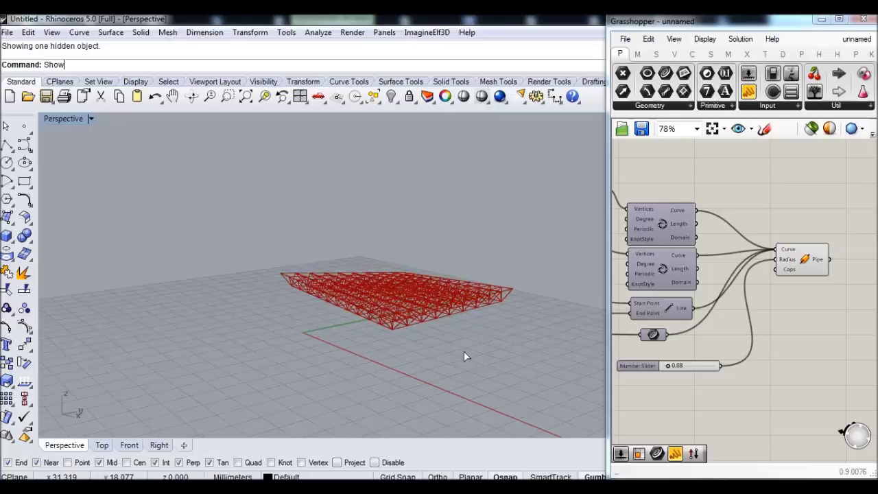
click(408, 291)
text(Rebuild)
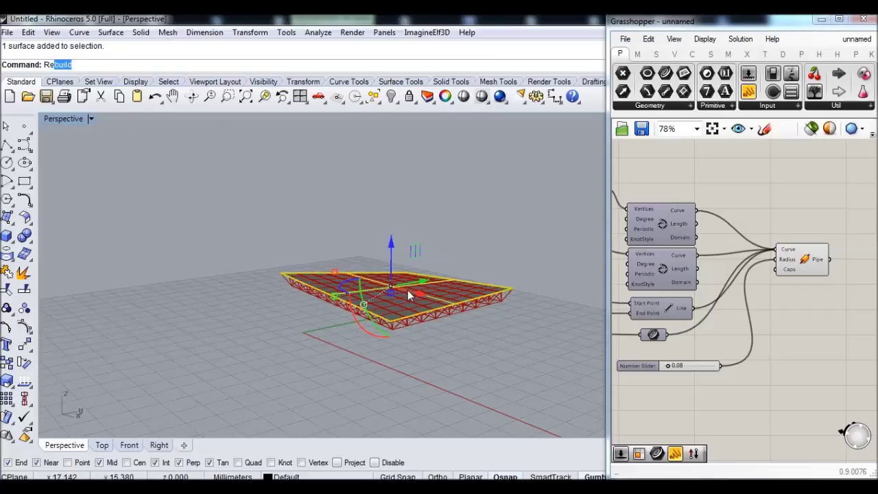
key(Return)
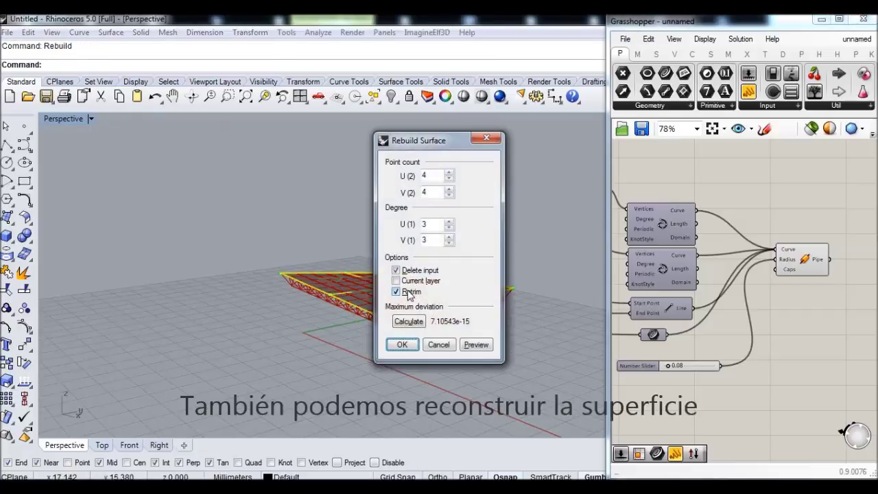
click(402, 344)
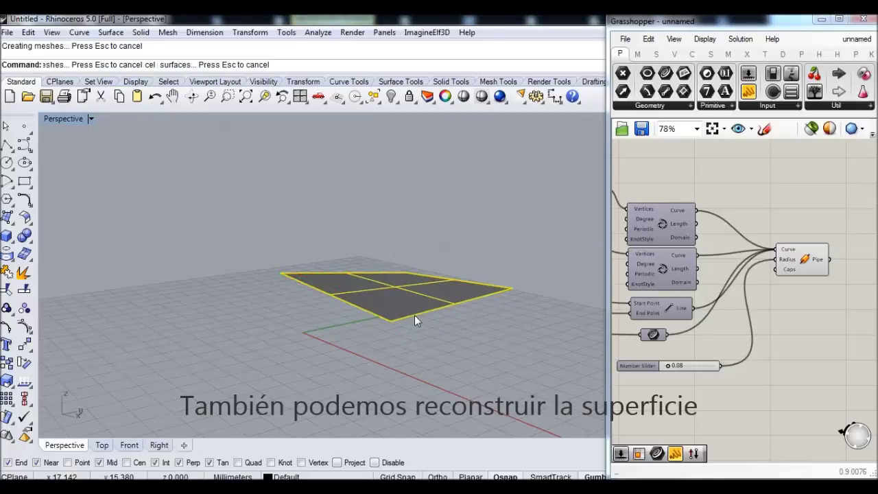
Turn on the control points of the rebuilt surface with PointsOn
right_drag(409, 341, 513, 245)
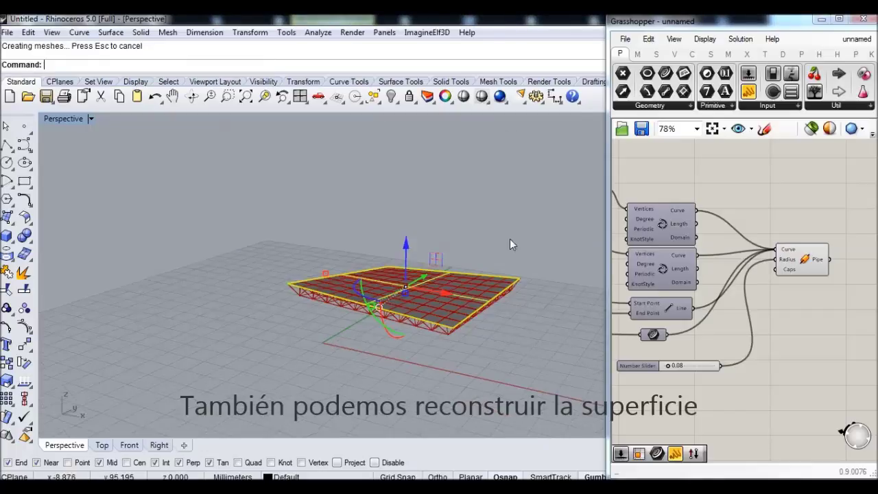
right_drag(417, 320, 435, 302)
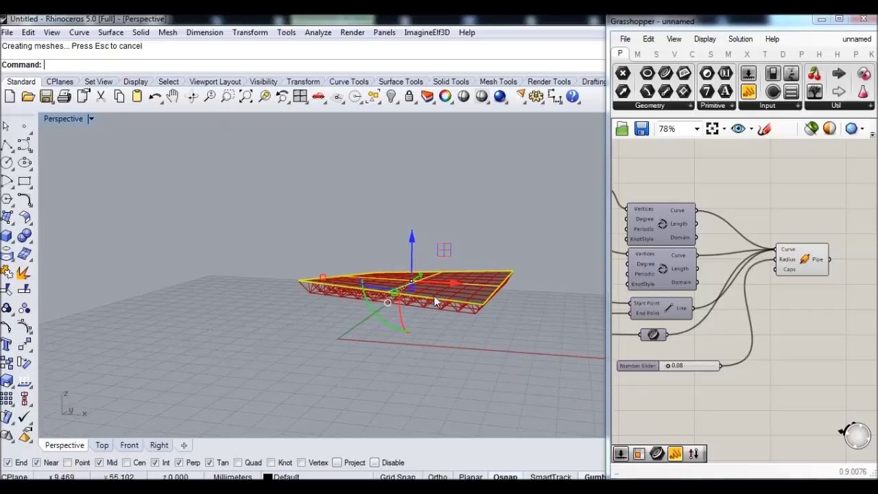
text(ointsOn)
key(Return)
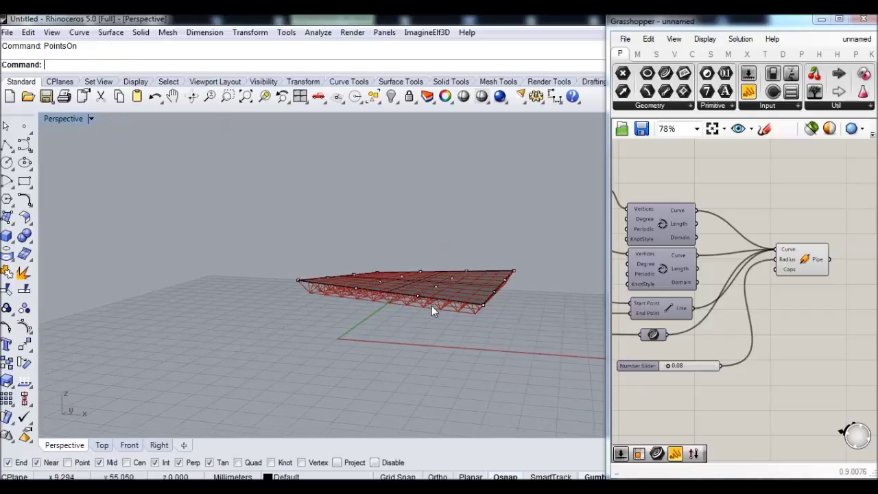
Select two interior control points of the rebuilt surface and raise them together along Z to form a bulge
click(434, 293)
shift+click(403, 276)
drag(422, 264, 421, 236)
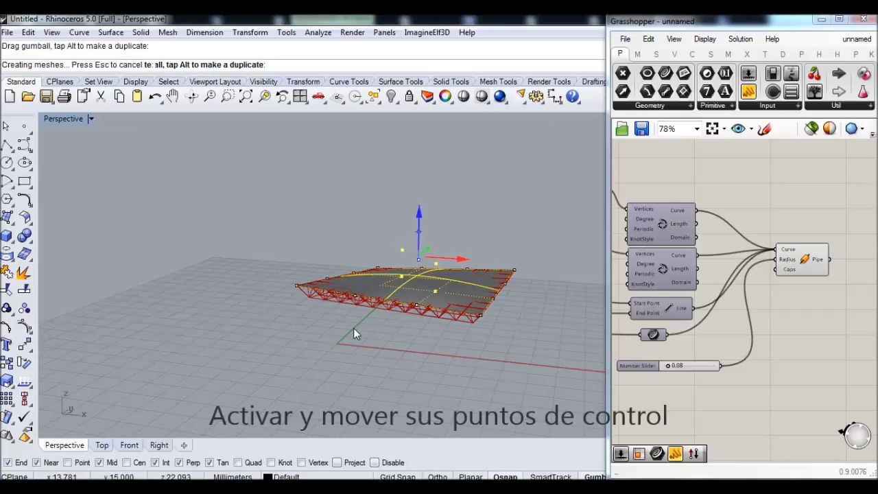
click(437, 314)
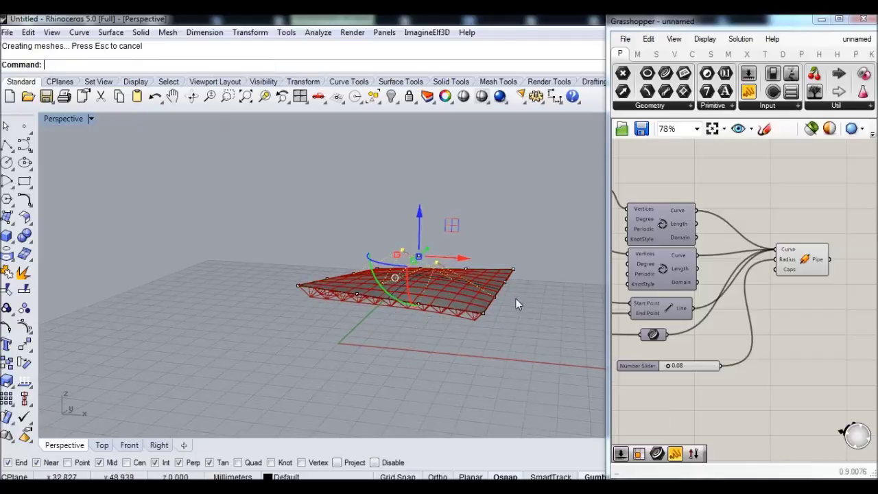
Raise an intermediate control point on the surface's far edge along Z to arch that edge
right_drag(470, 324, 439, 305)
click(466, 295)
drag(469, 272, 474, 251)
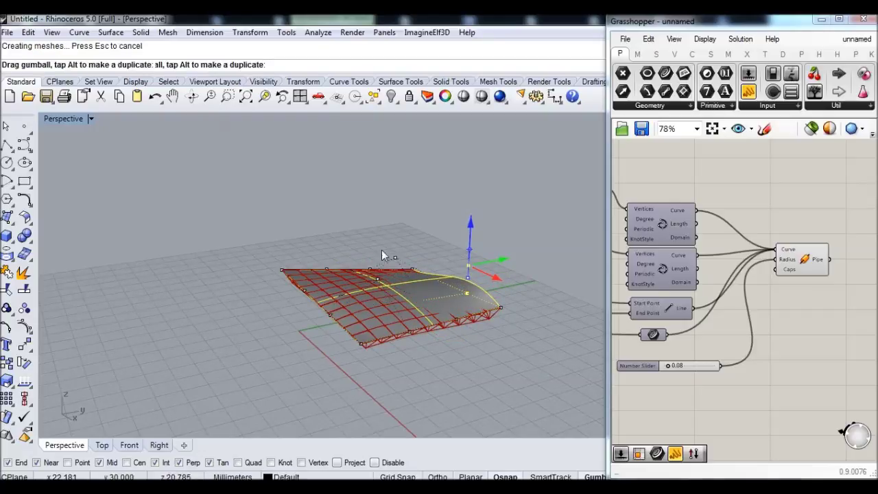
Raise an intermediate control point on the surface's near edge along Z to arch that edge
right_drag(370, 300, 422, 303)
click(423, 304)
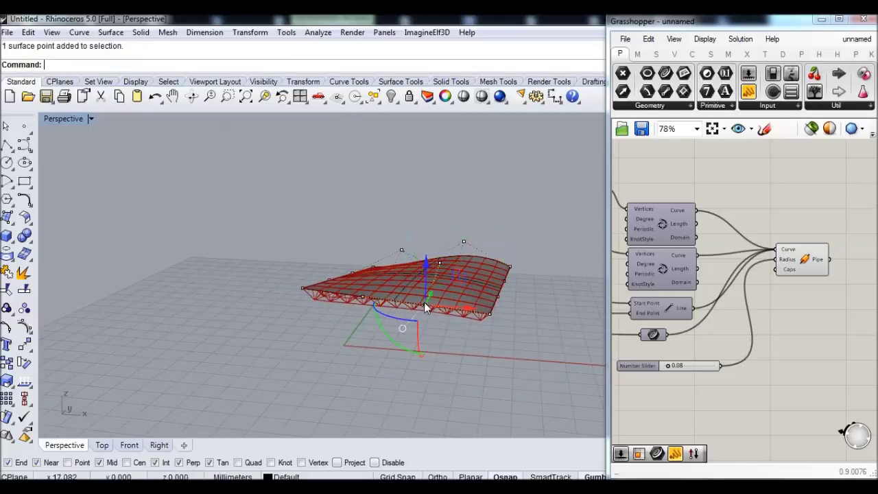
drag(425, 282, 427, 249)
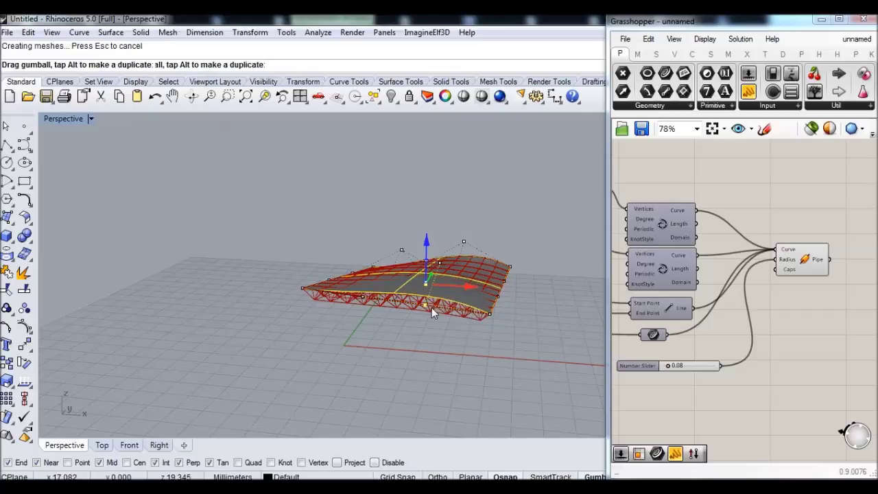
right_drag(423, 308, 455, 298)
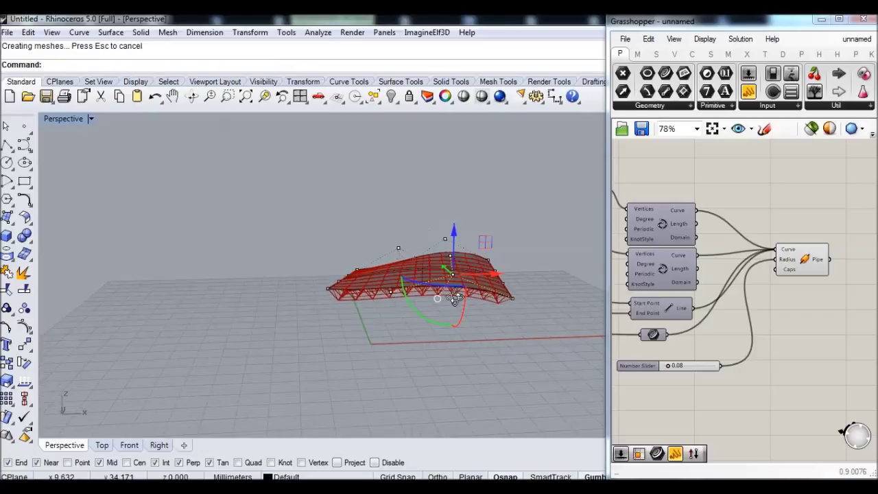
Turn off the control points and hide the deformed base surface in Rhino
click(405, 333)
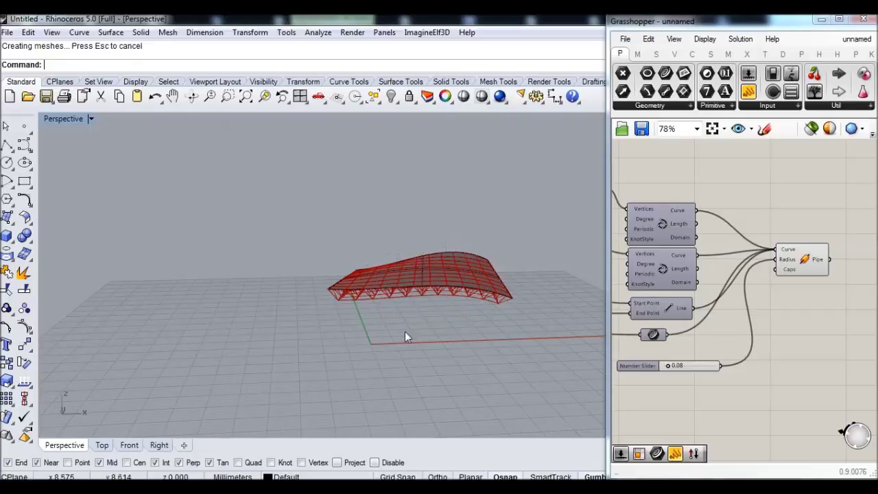
click(409, 277)
text(Hide)
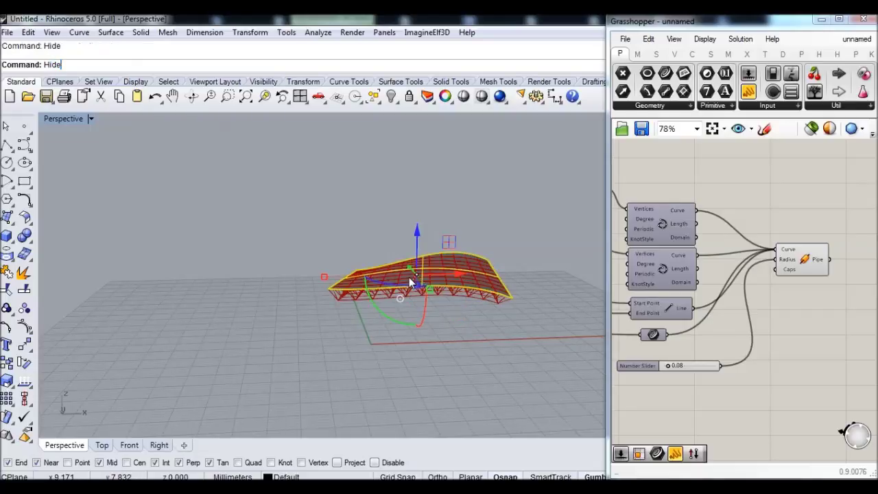
key(Return)
right_drag(409, 276, 362, 279)
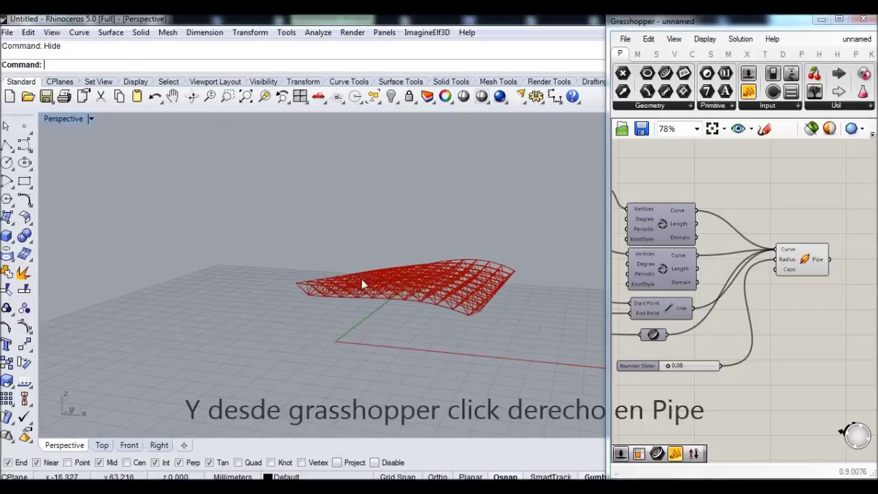
Bake the Pipe component's geometry into Rhino on the Default layer with grouping turned on
right_click(798, 265)
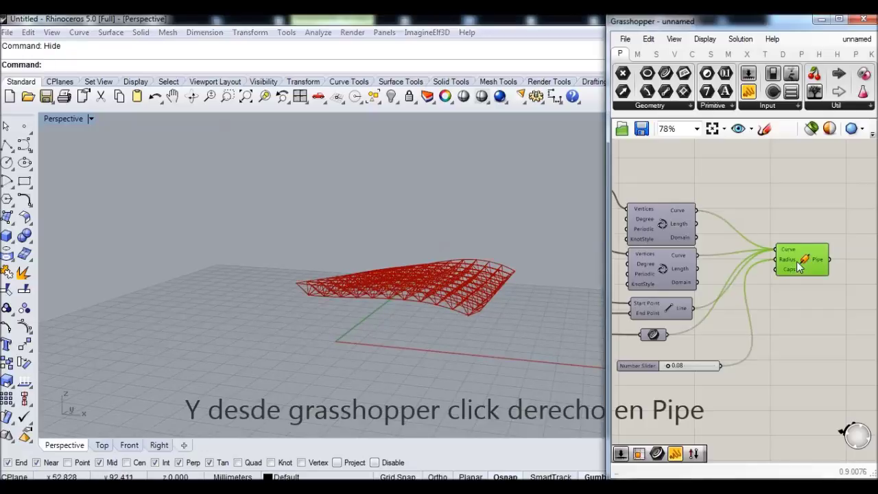
click(747, 321)
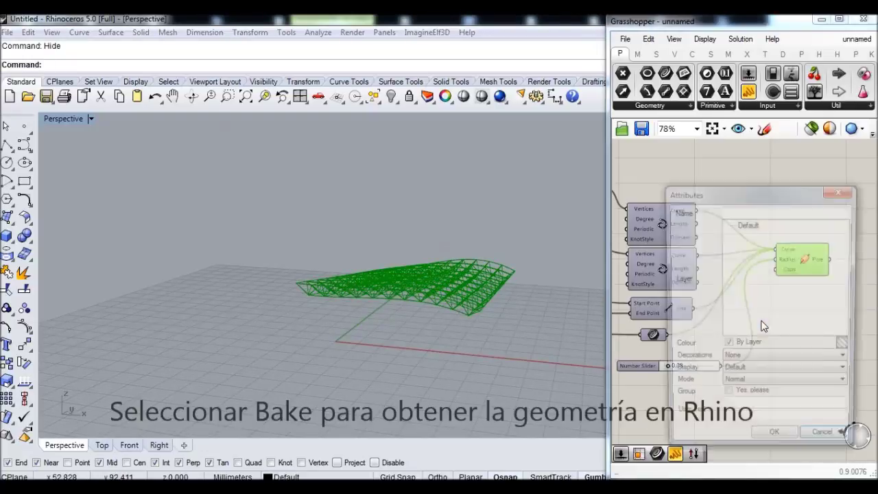
click(748, 225)
click(727, 398)
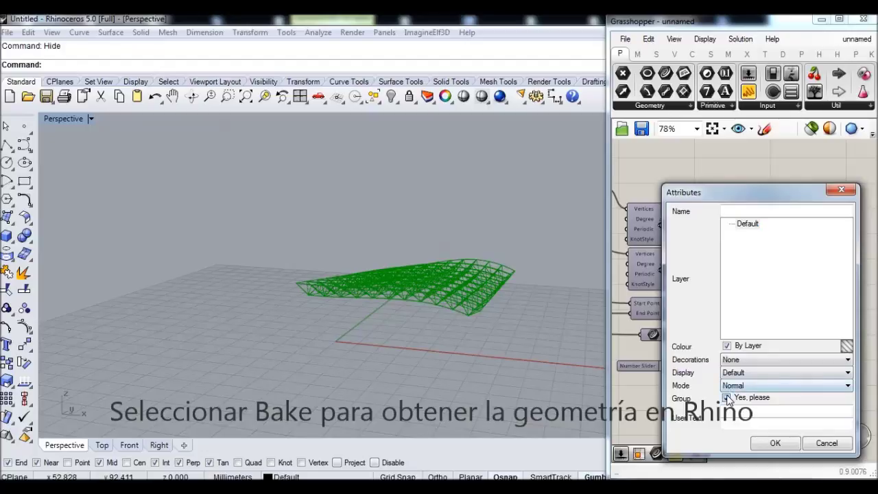
click(771, 442)
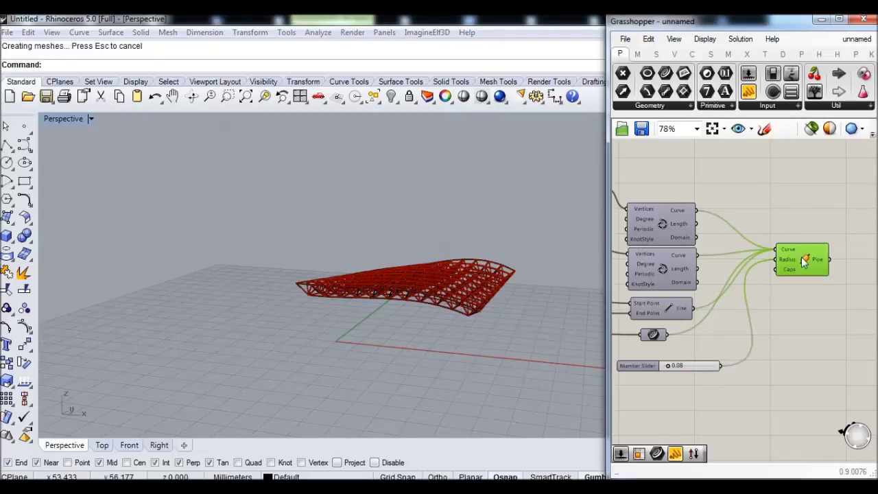
Nudge the Pipe component down slightly, turn off its preview, and inspect the baked space-frame up close in Rhino
drag(802, 261, 807, 273)
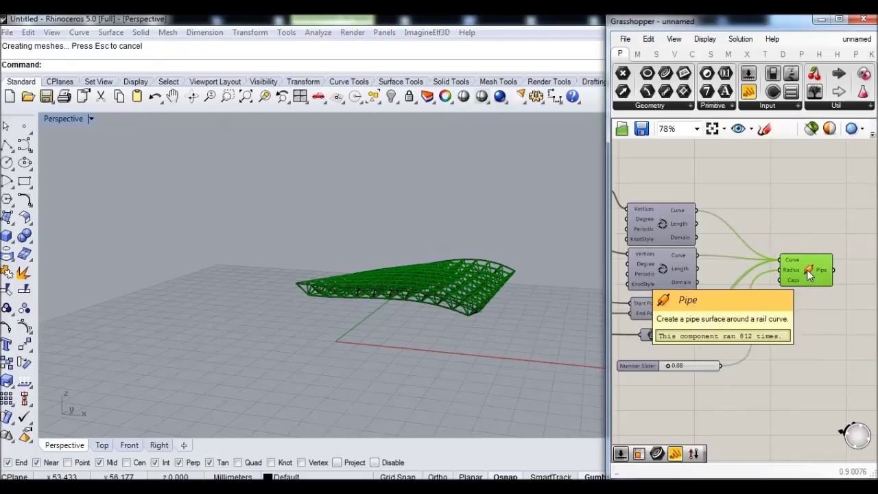
middle_click(807, 270)
click(847, 232)
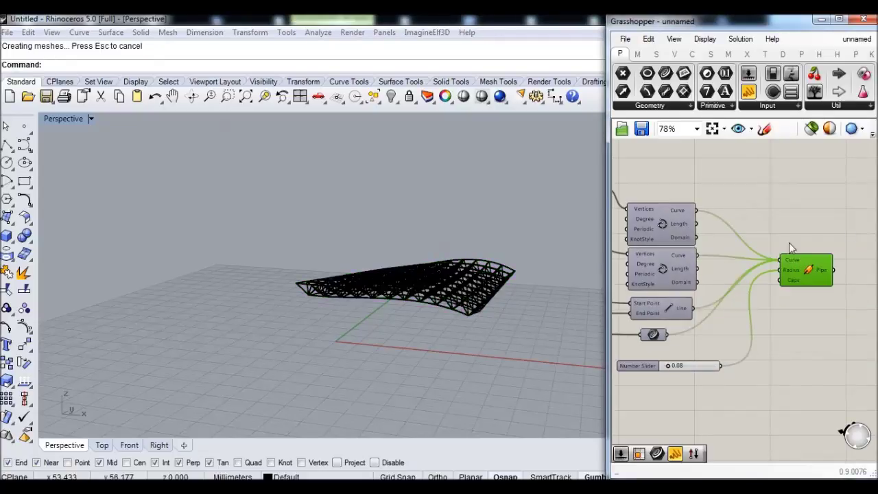
scroll(332, 288, up, 5)
mouse_move(384, 276)
right_down()
mouse_move(476, 302)
mouse_move(464, 275)
mouse_move(446, 264)
mouse_move(428, 271)
mouse_move(449, 271)
mouse_move(361, 287)
mouse_move(373, 283)
mouse_move(337, 271)
mouse_move(402, 271)
mouse_move(402, 226)
mouse_move(412, 309)
mouse_move(401, 301)
right_up()
right_drag(376, 255, 33, 102)
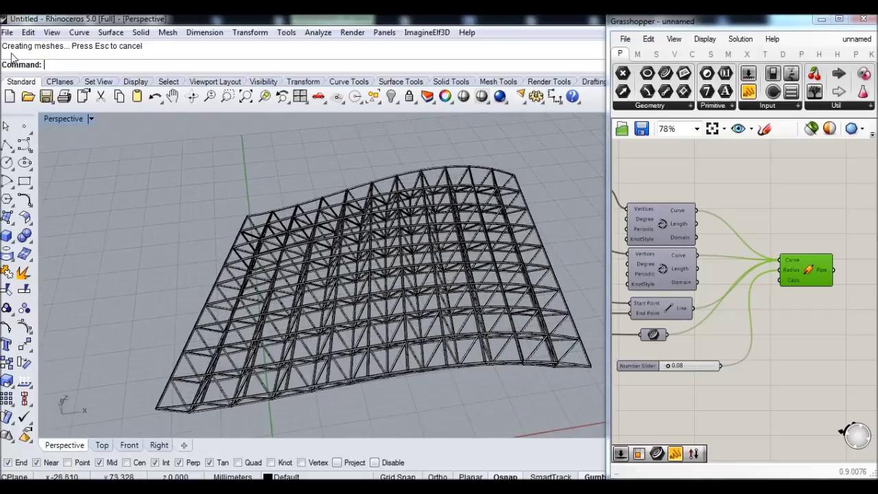